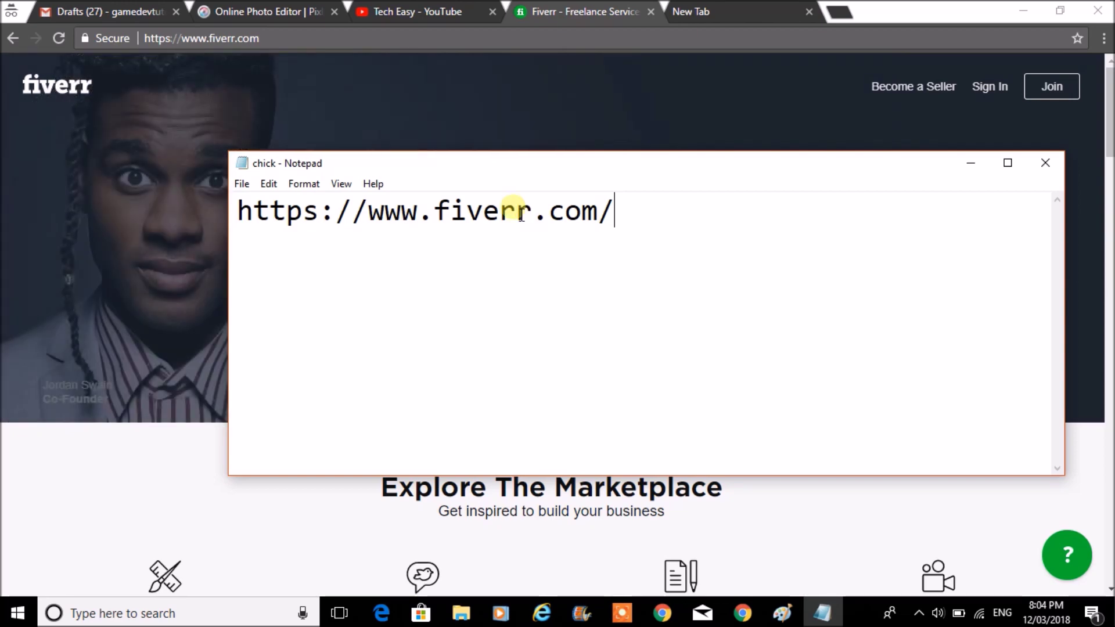
- Return to Fiverr in Chrome, choose Join, and submit your email address for sign-up
click(129, 501)
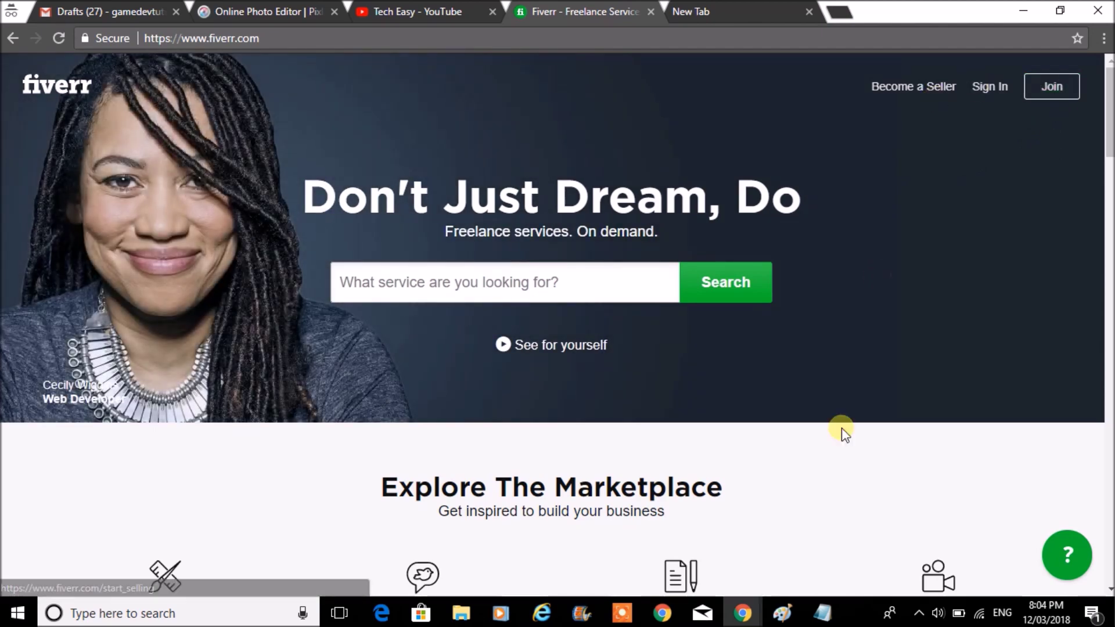
click(823, 612)
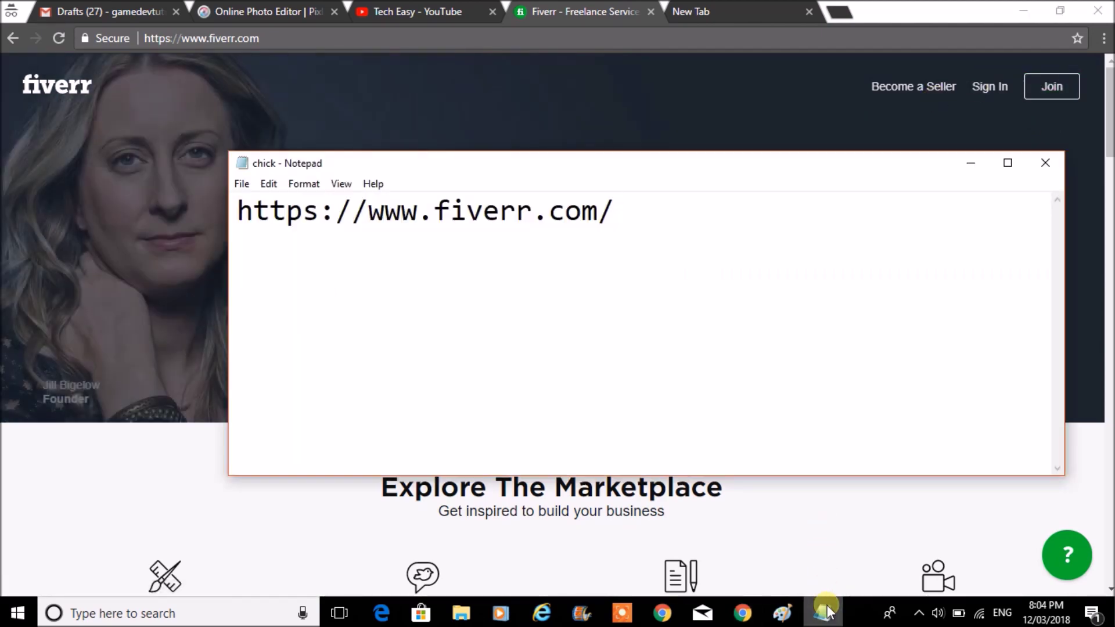
click(944, 235)
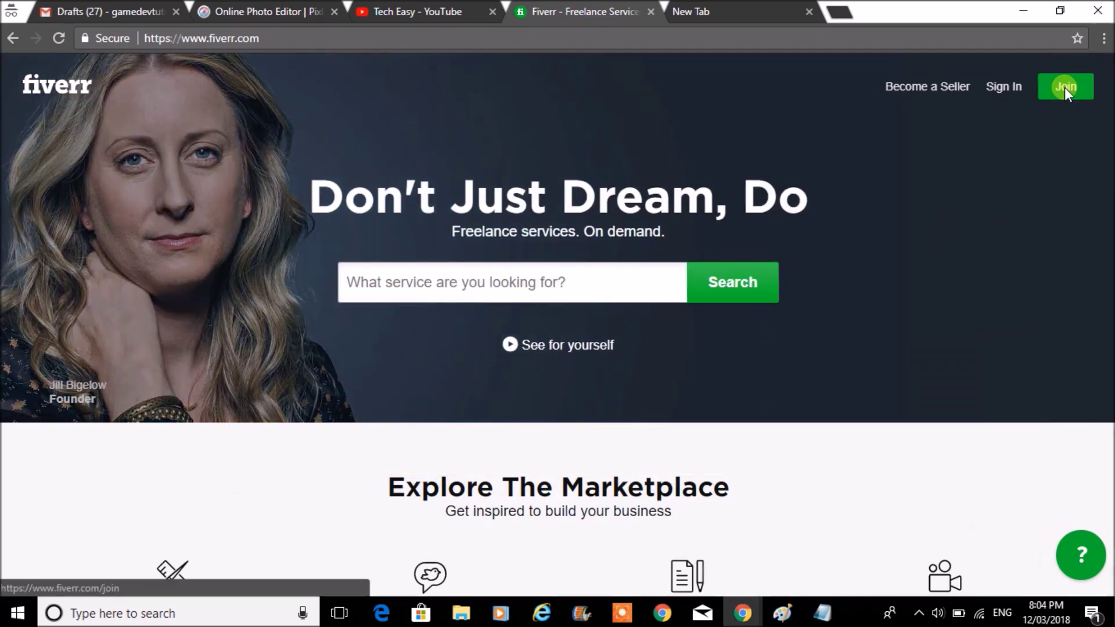
click(1070, 90)
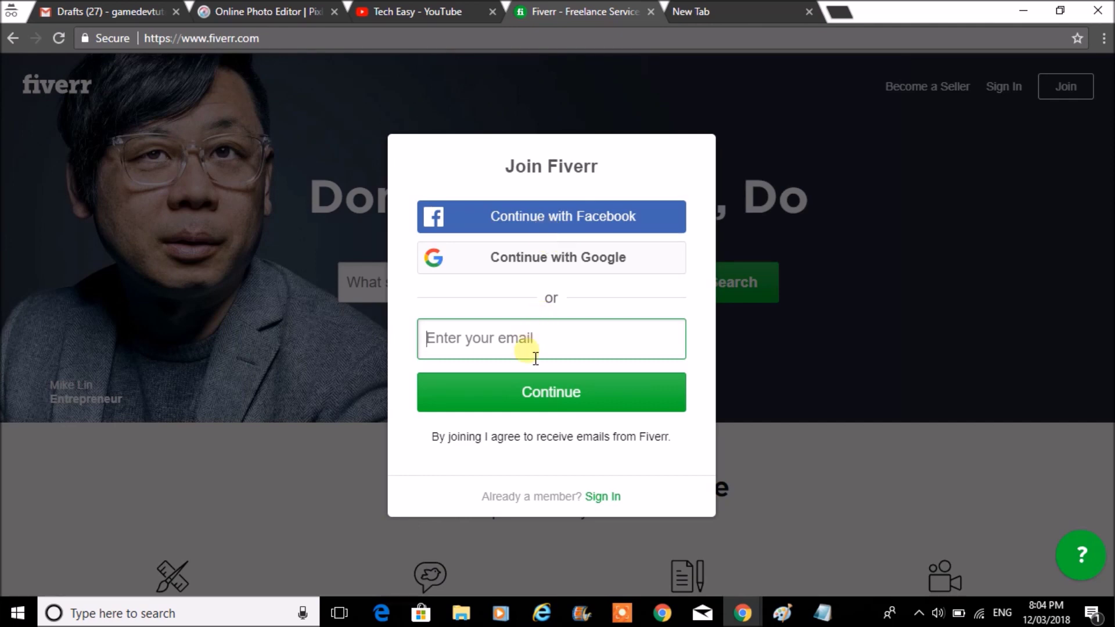
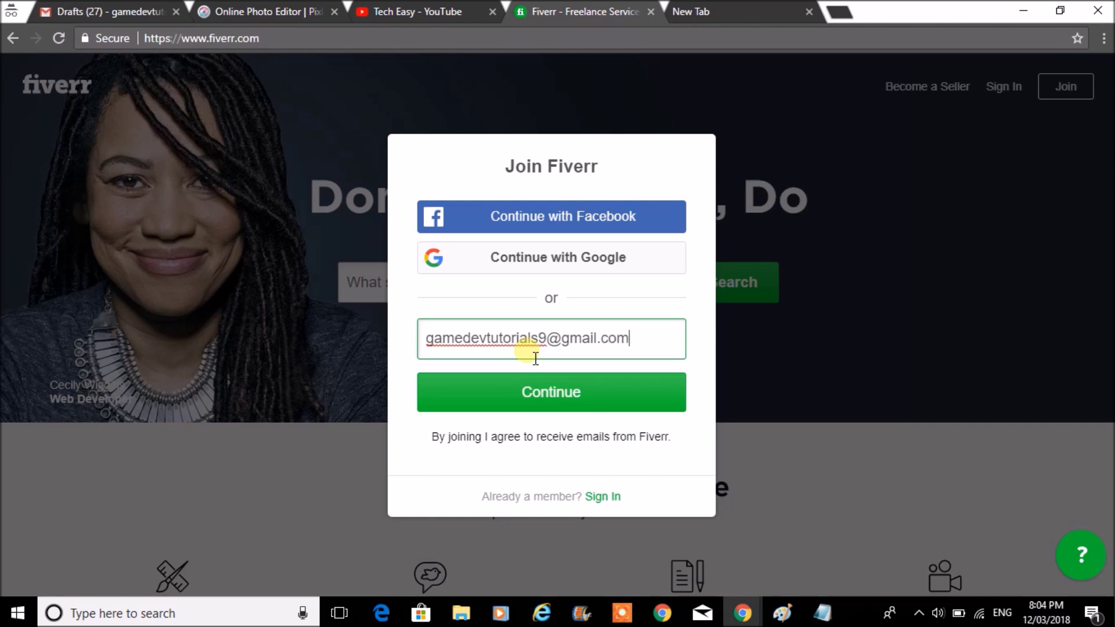
click(541, 392)
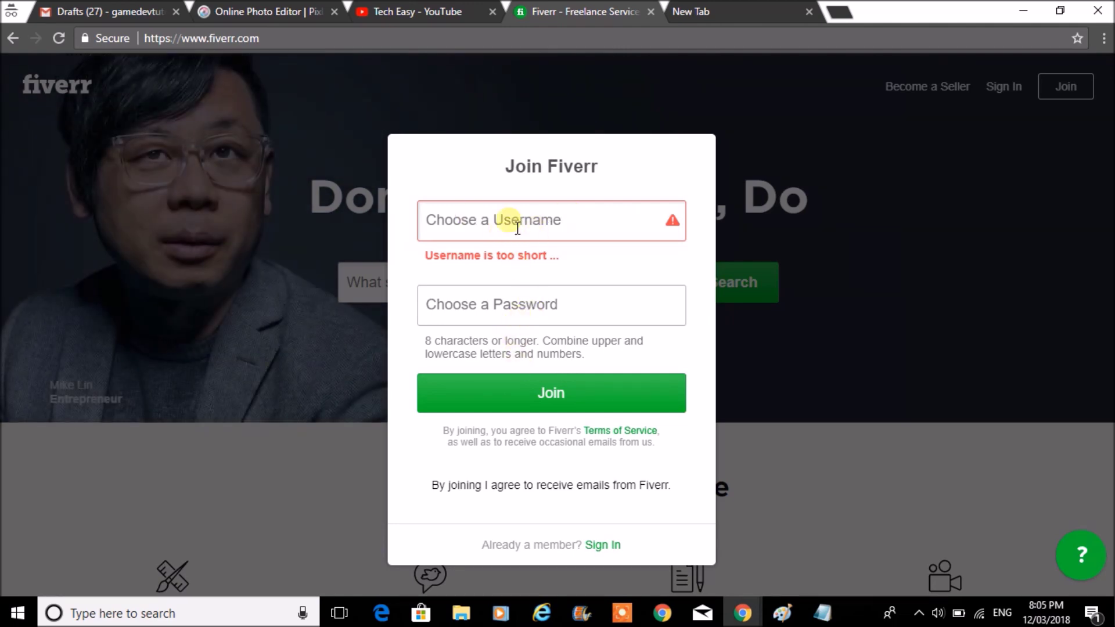
- Enter a username and password, replace the rejected password with a longer one, and join
text(game)
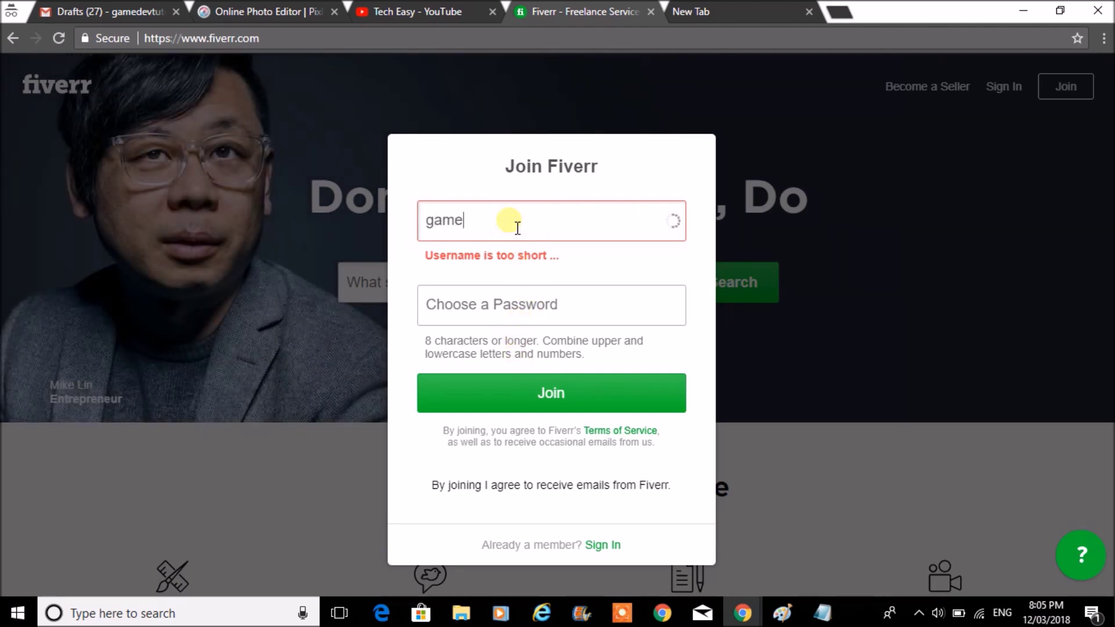
text(devtuts)
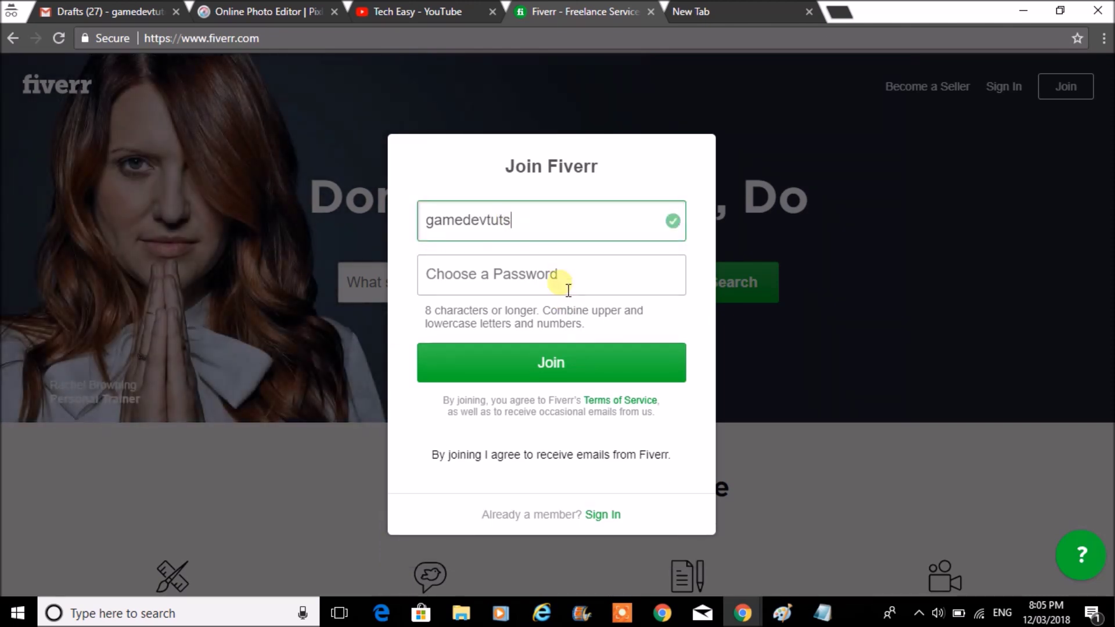
click(568, 289)
text(•••••••••)
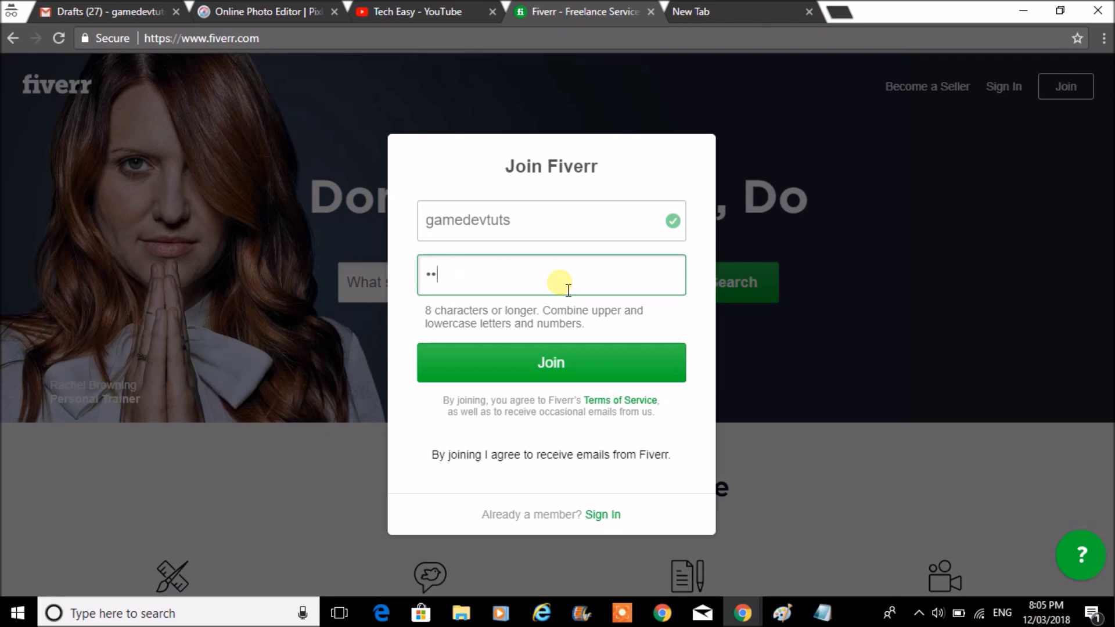
text(•)
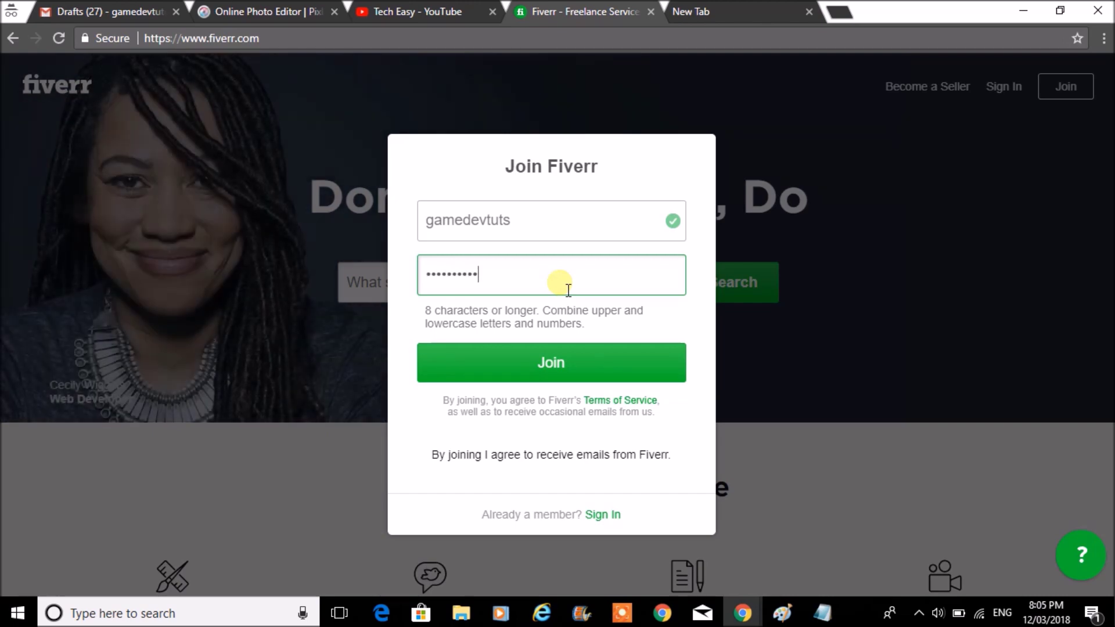
click(566, 362)
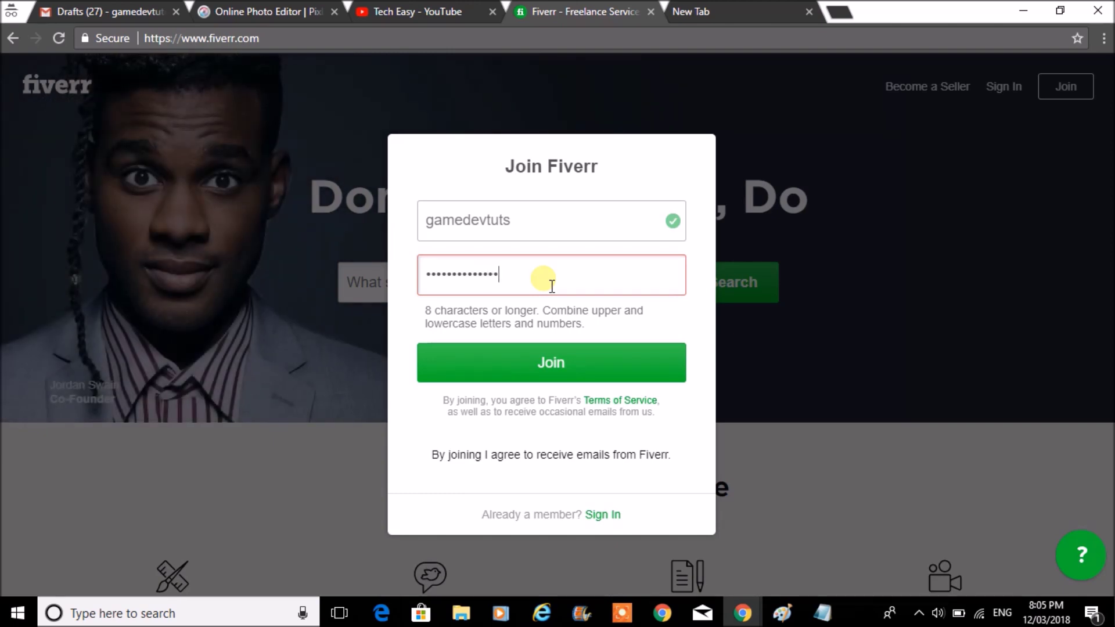
key(ctrl+a)
key(BackSpace)
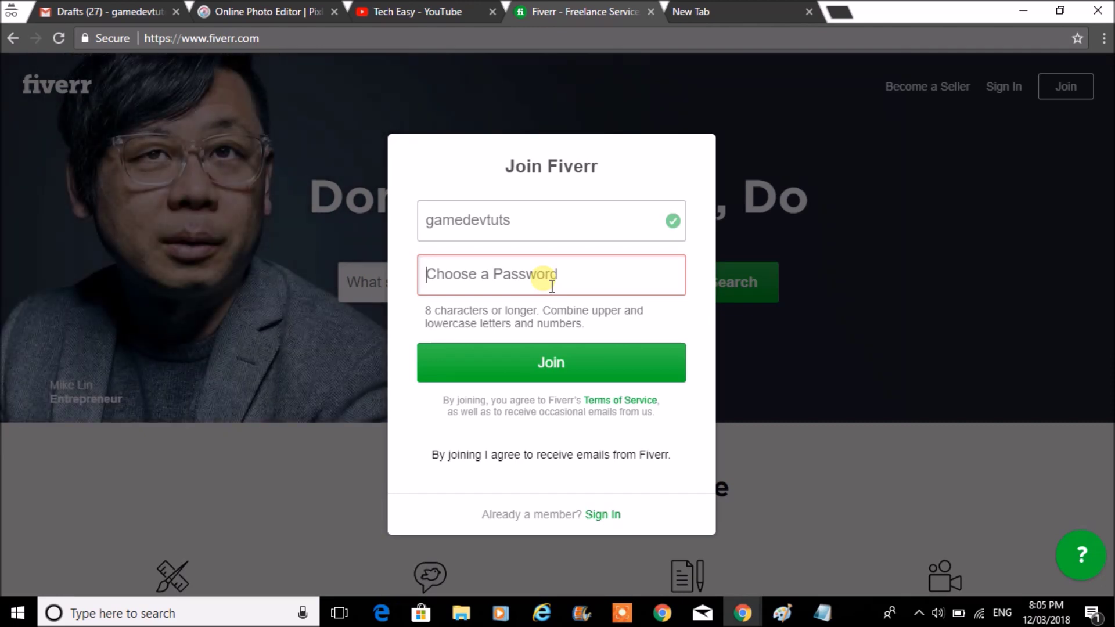
text(••••••••••)
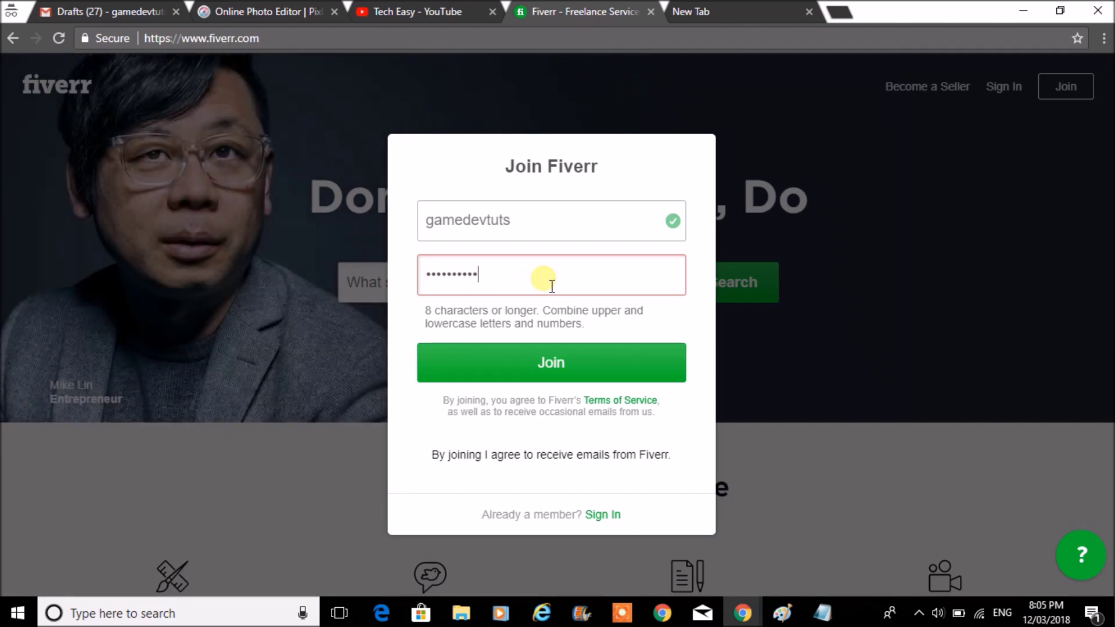
text(••)
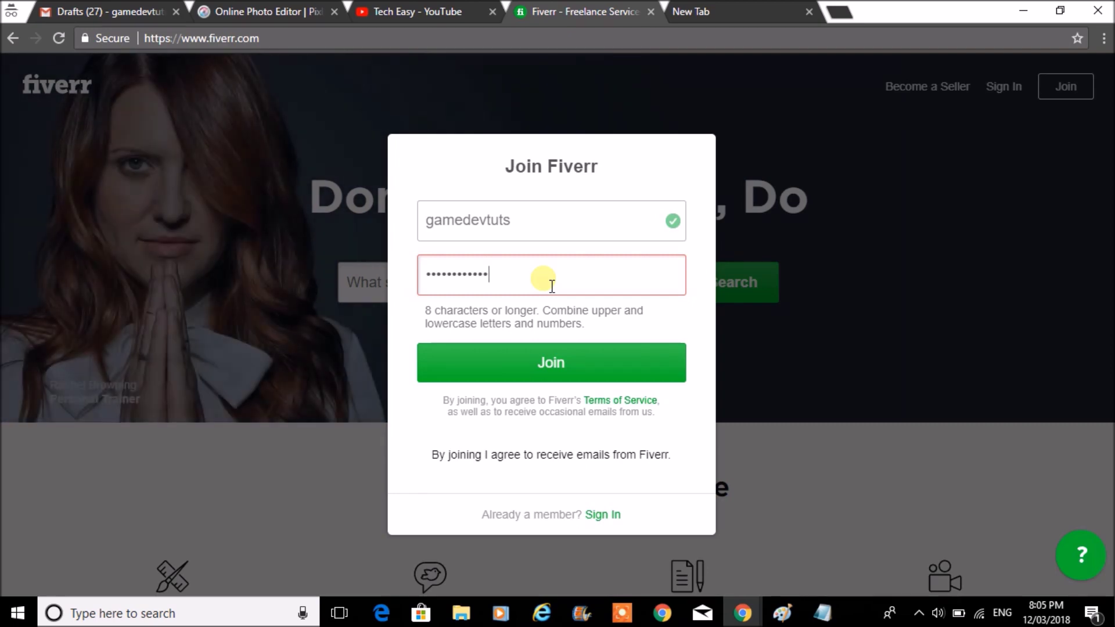
click(561, 360)
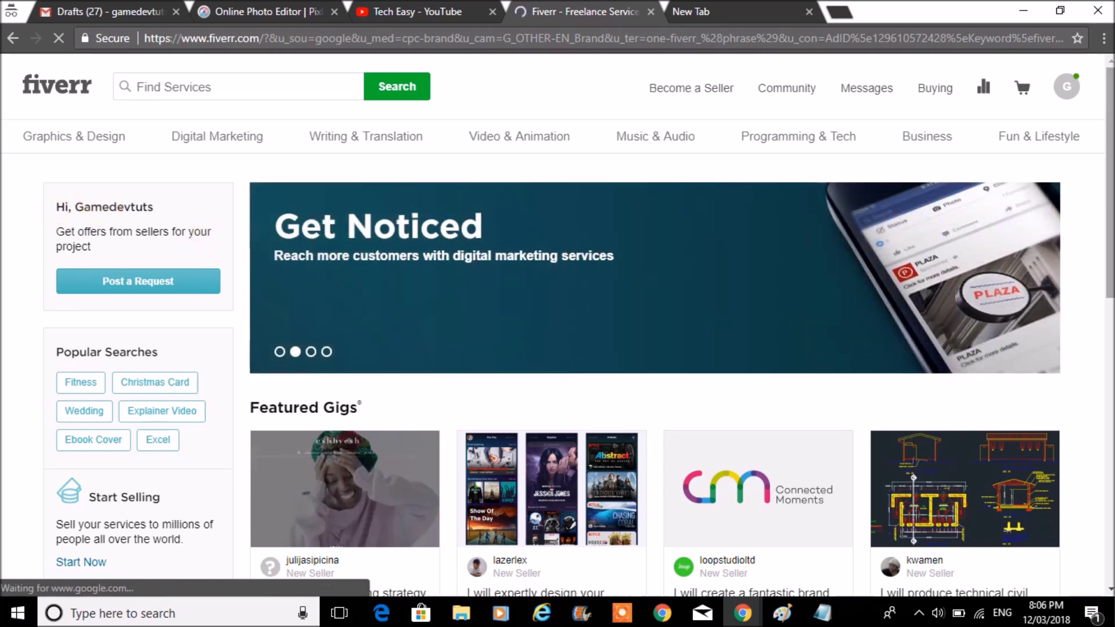
- Open Settings from the avatar menu, which reports the account needs activation first
drag(1110, 163, 1109, 145)
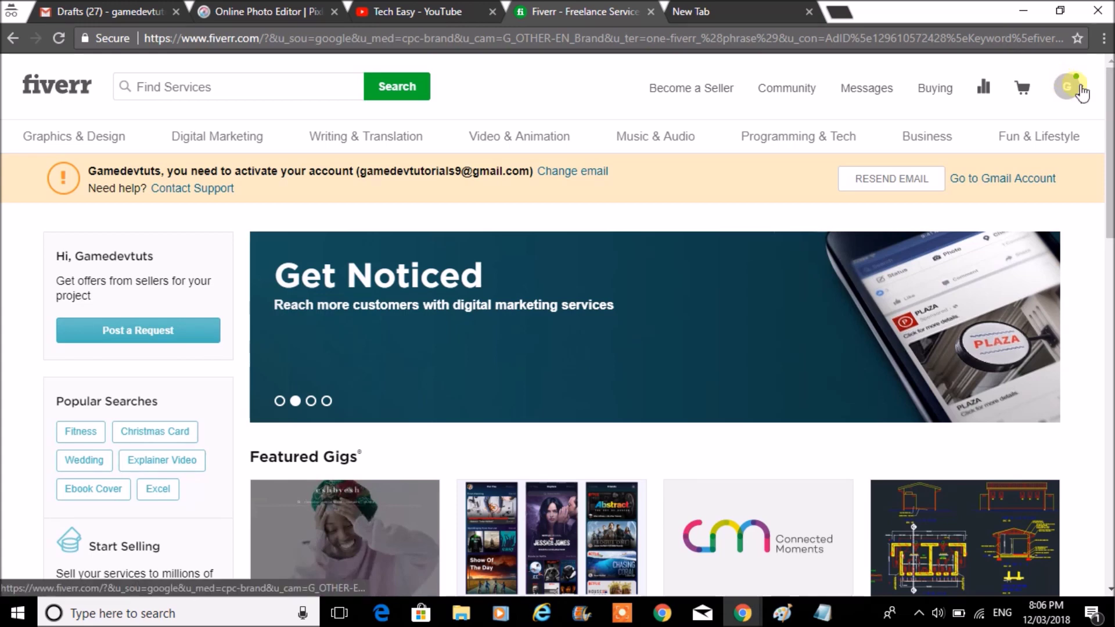
click(1081, 92)
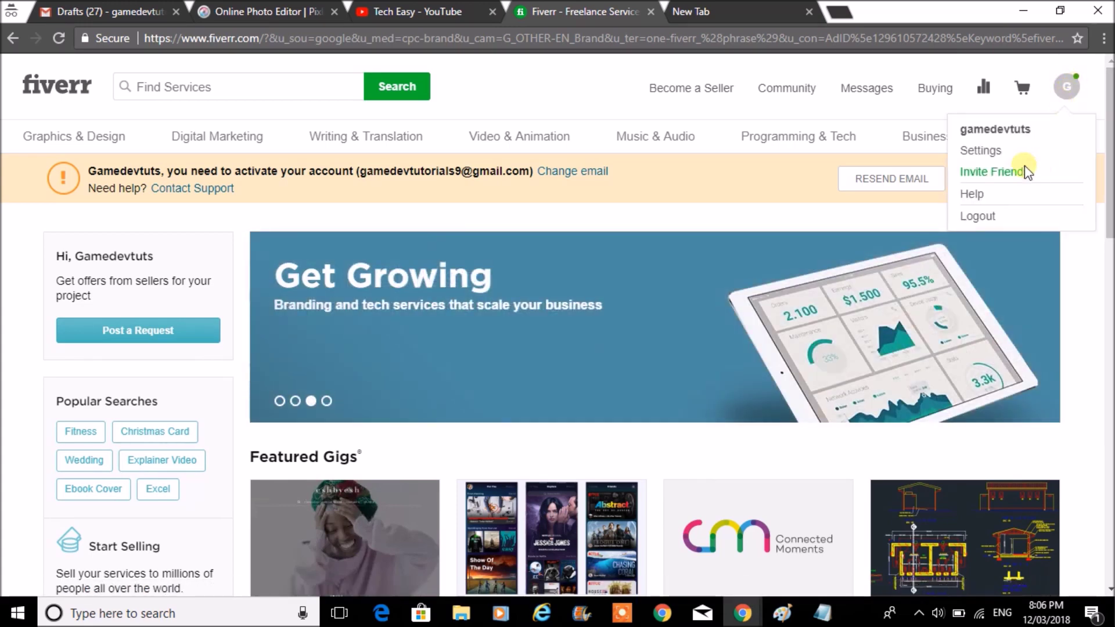
click(989, 150)
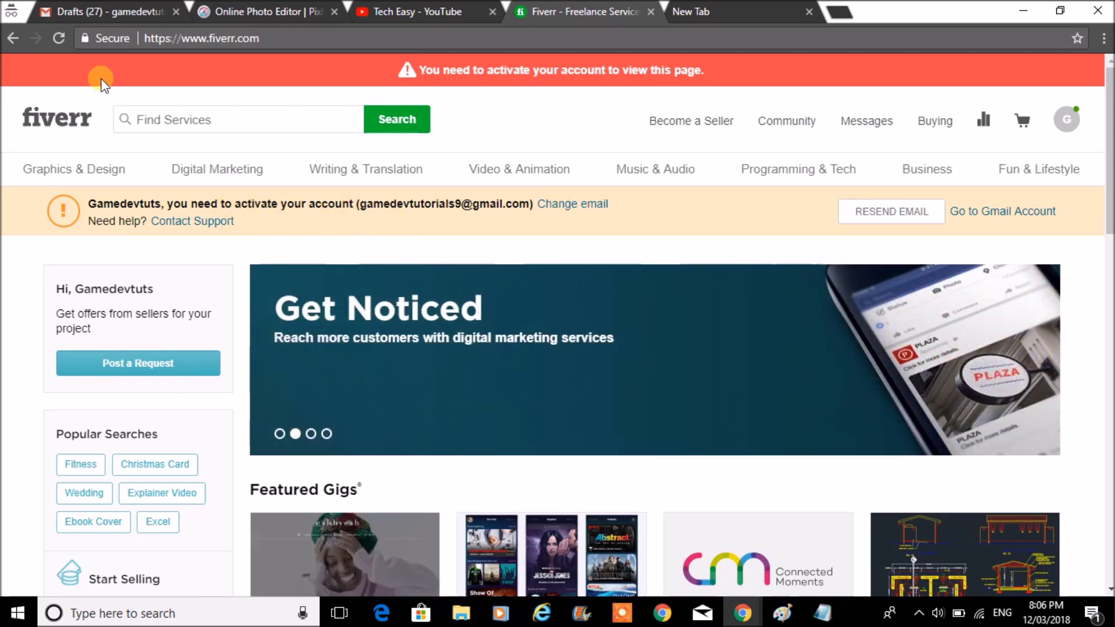
- In Gmail, set the draft aside and open the Fiverr activation email under Updates
click(101, 11)
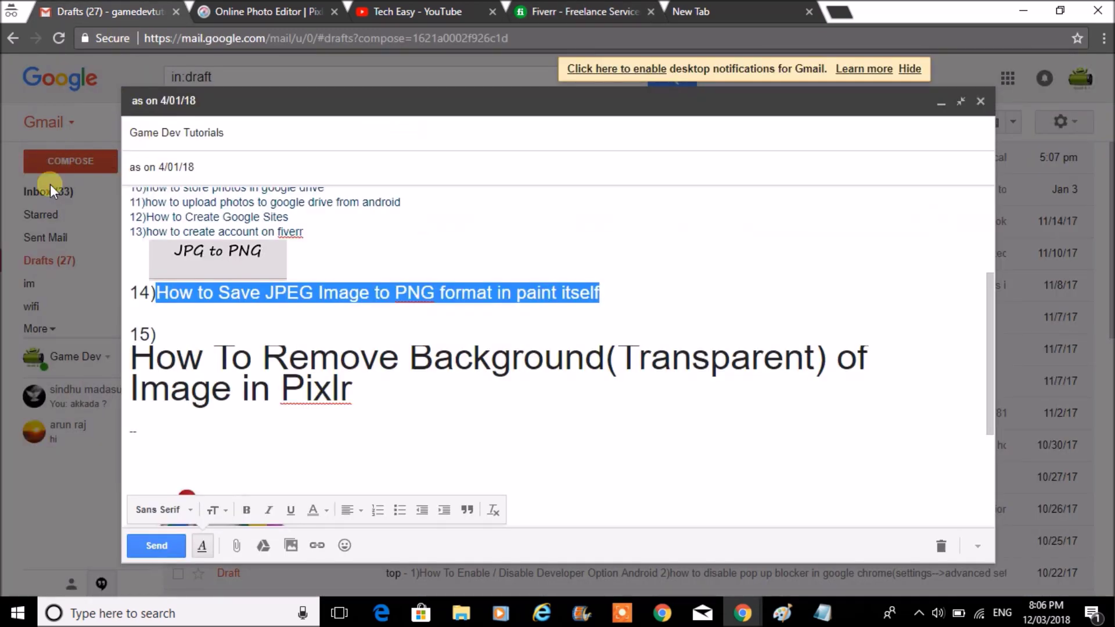
click(50, 184)
click(778, 103)
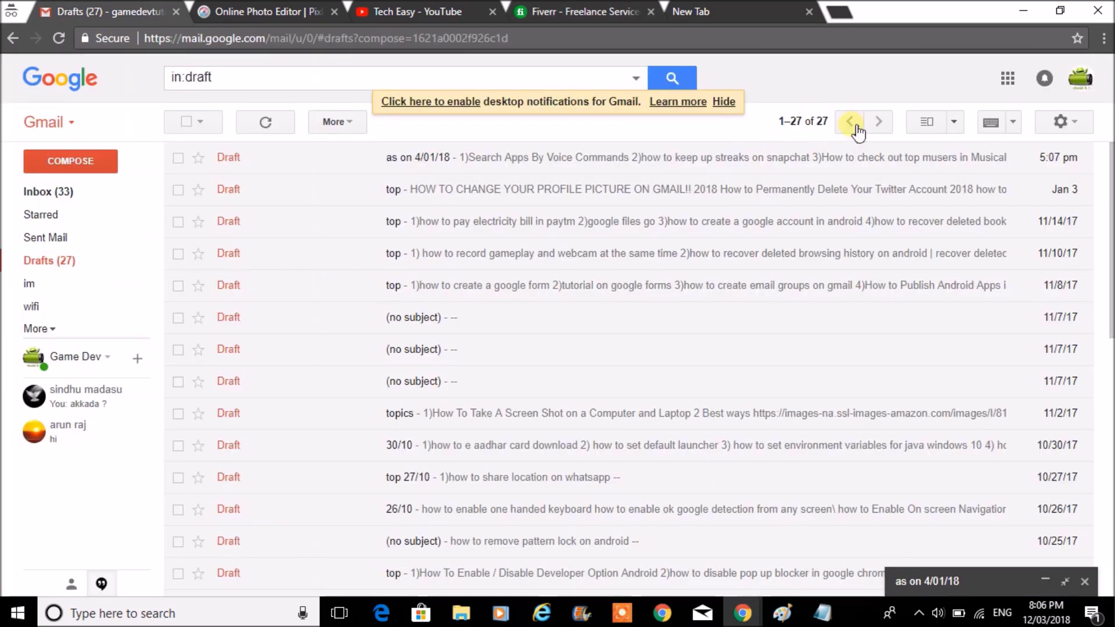
click(46, 191)
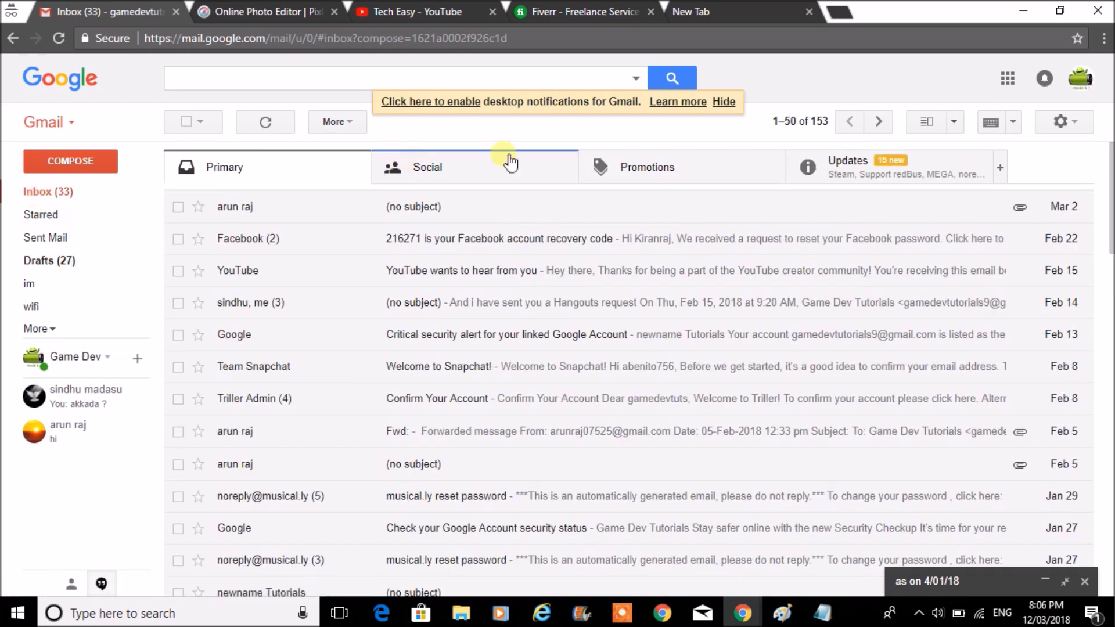
click(884, 171)
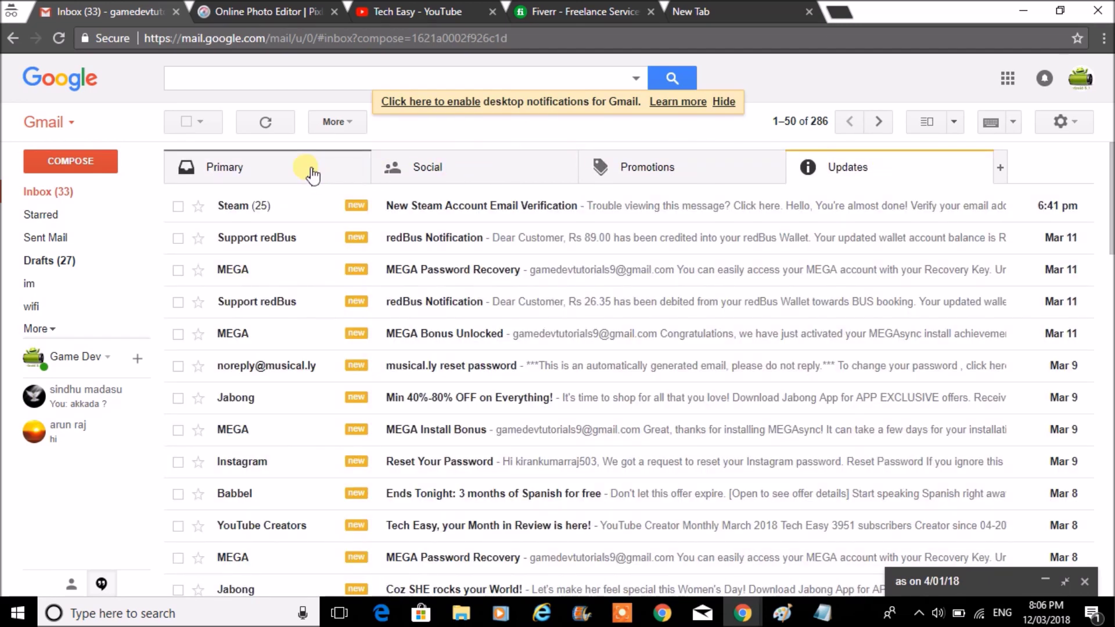
click(312, 174)
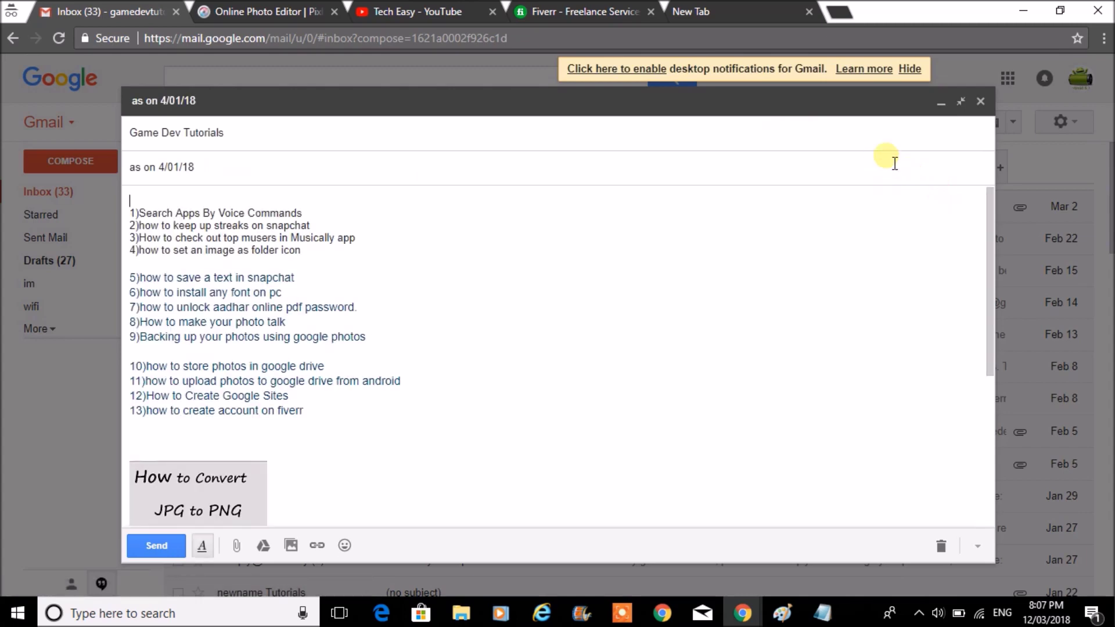
click(938, 102)
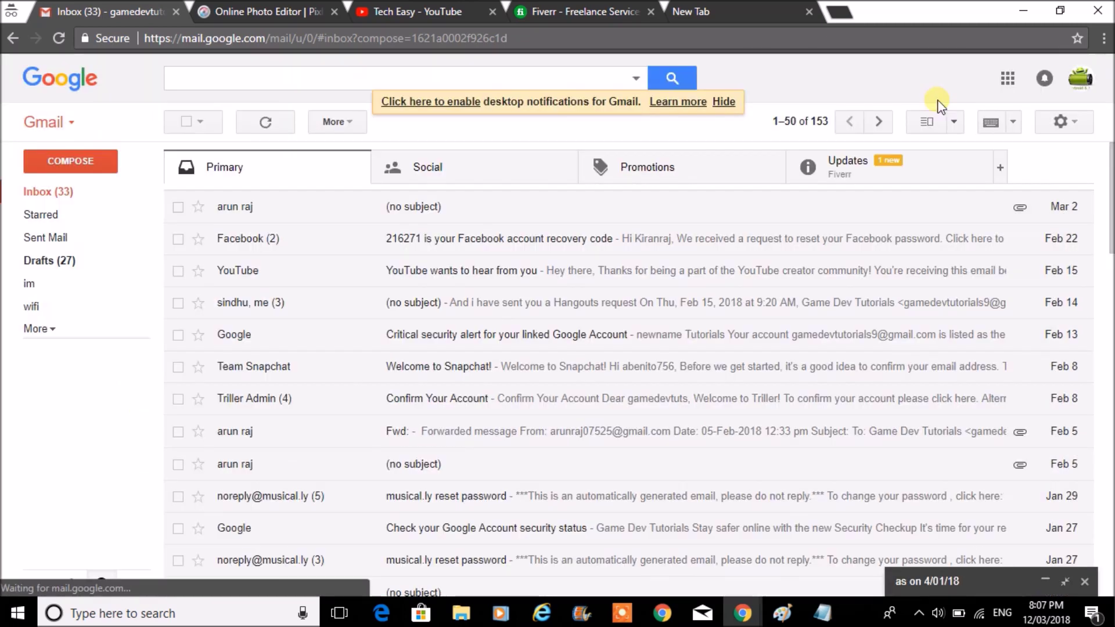
click(828, 180)
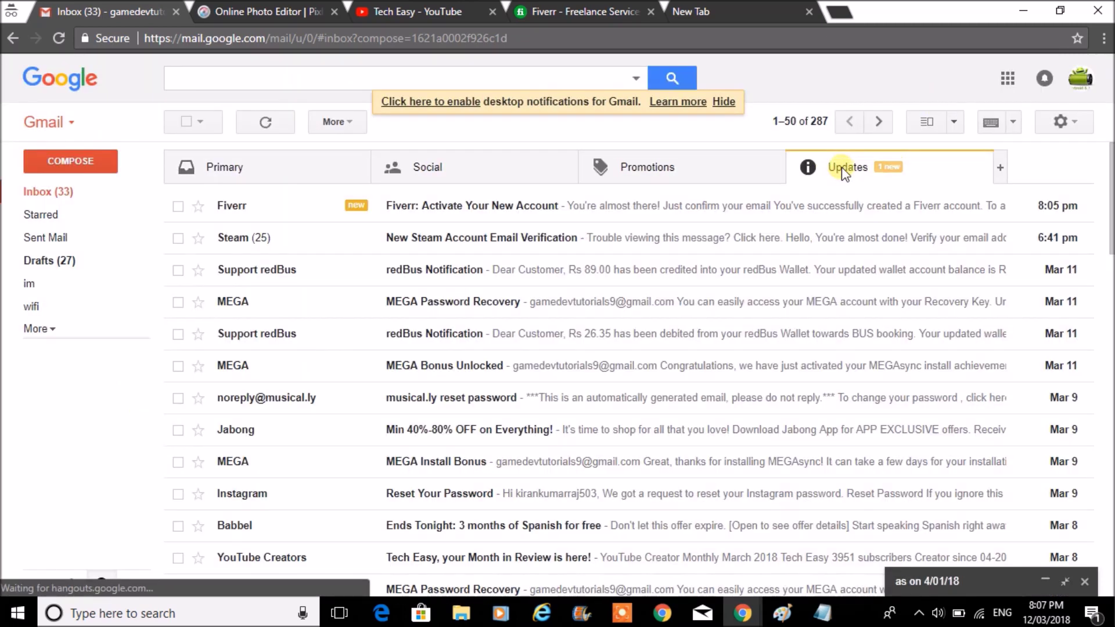
click(529, 208)
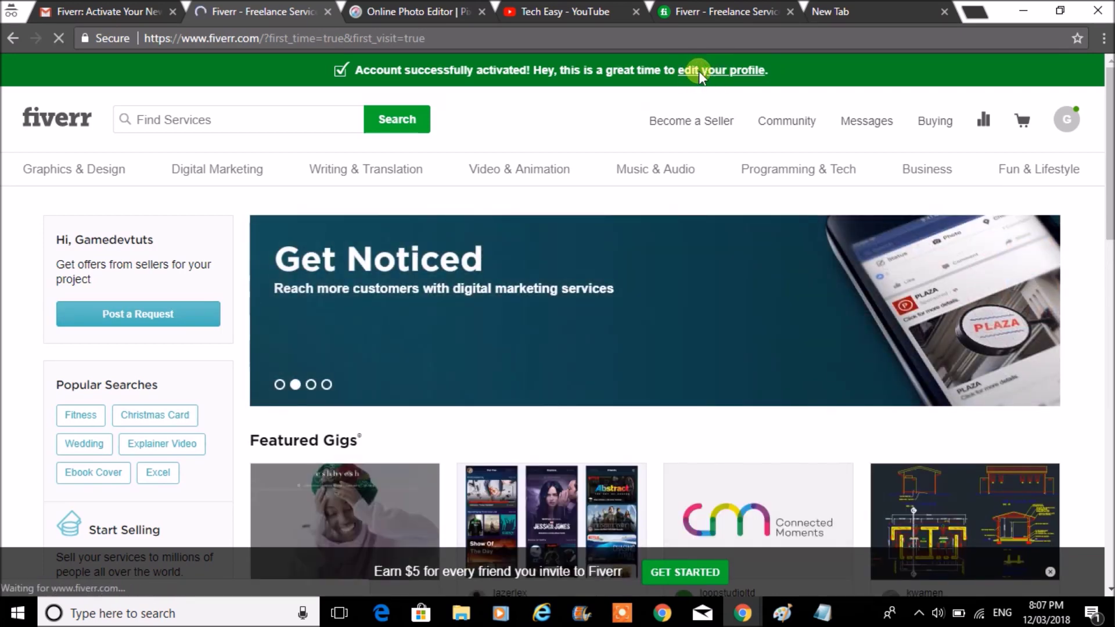
- Enter the full name, set Go Offline For to 1 DAY, and save the settings
click(698, 71)
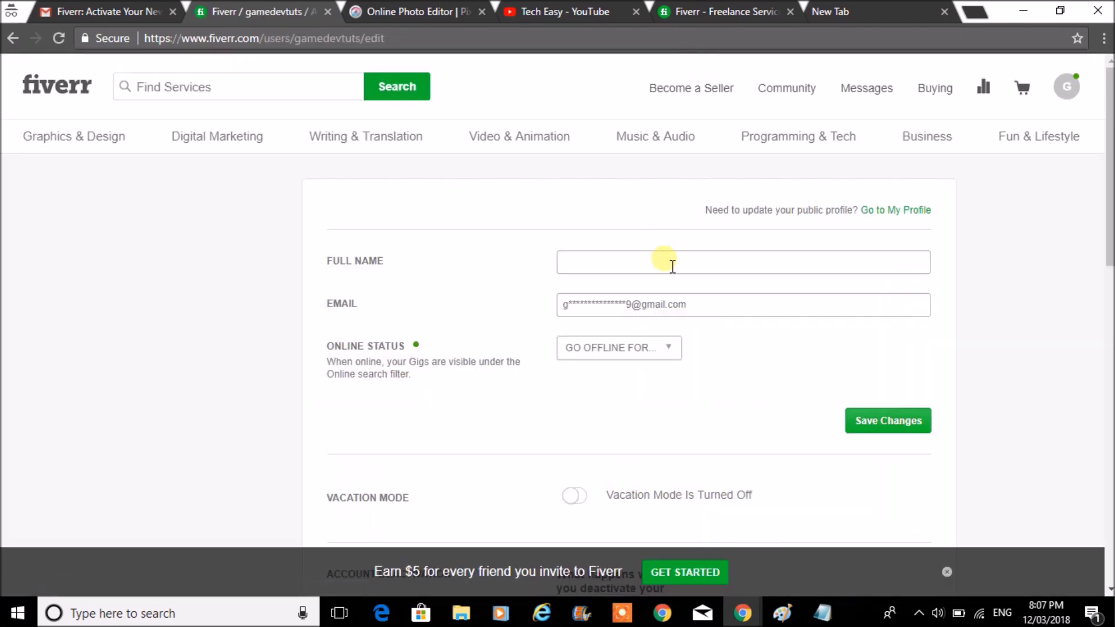
click(672, 266)
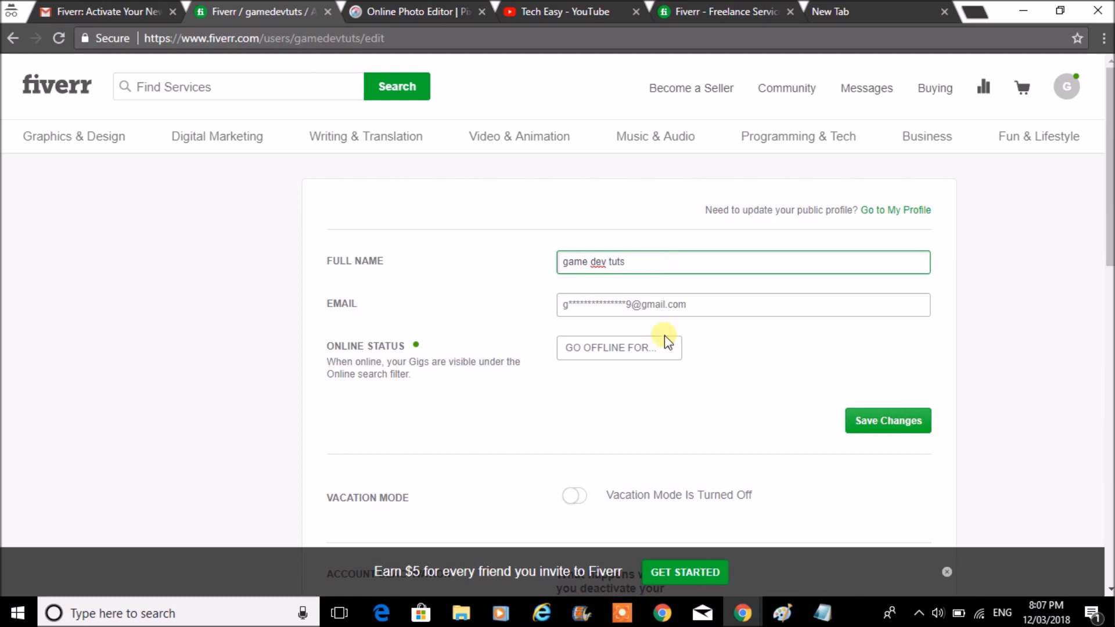
click(672, 353)
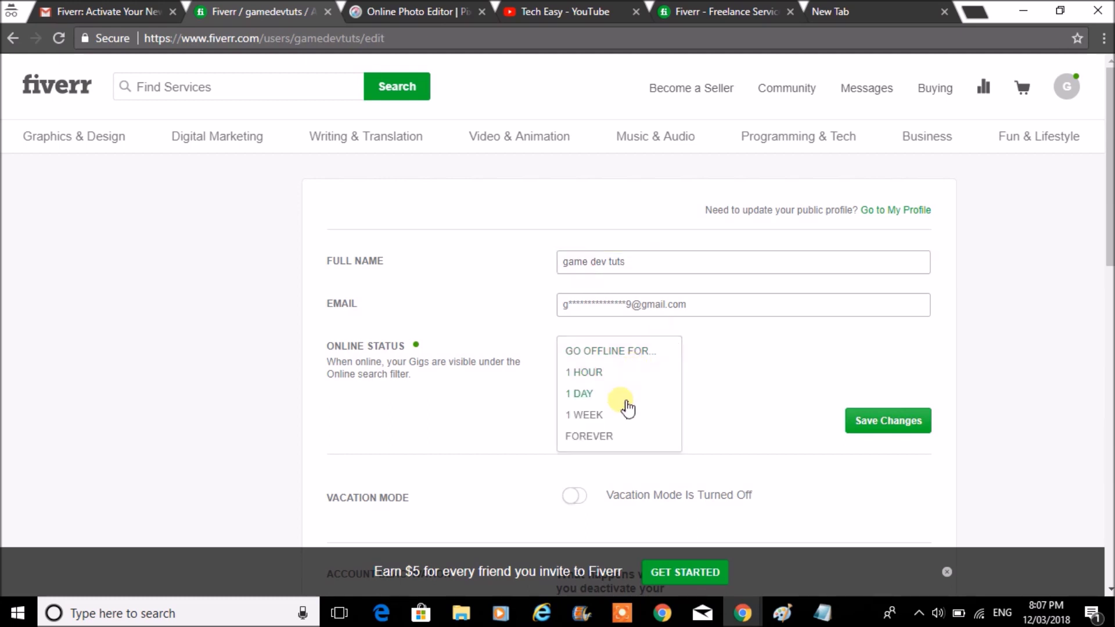
click(588, 395)
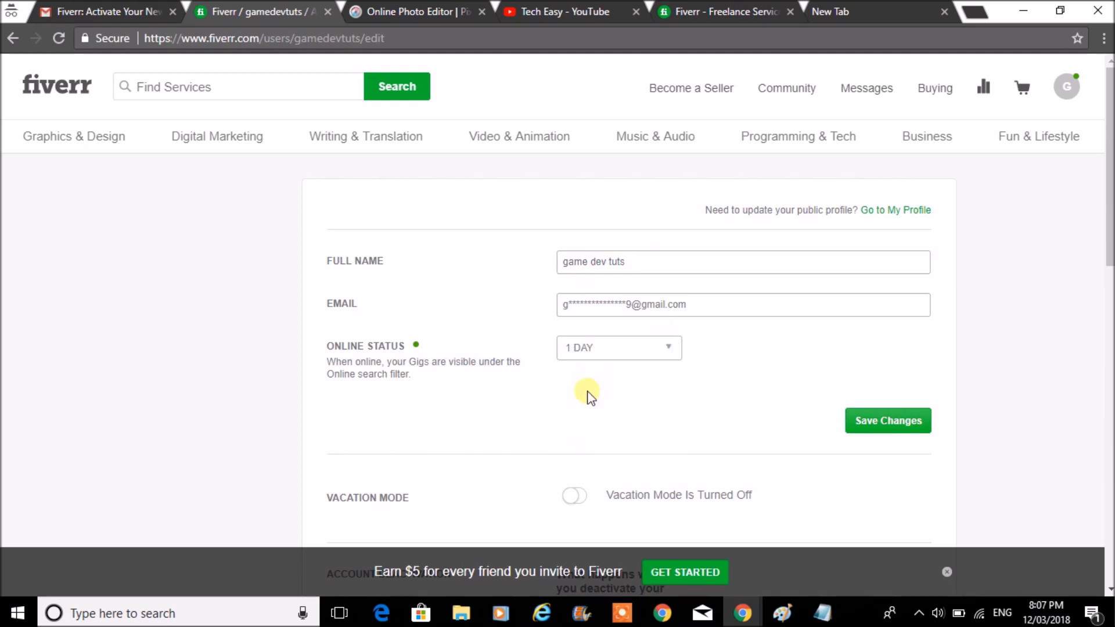
scroll(814, 337, down, 3)
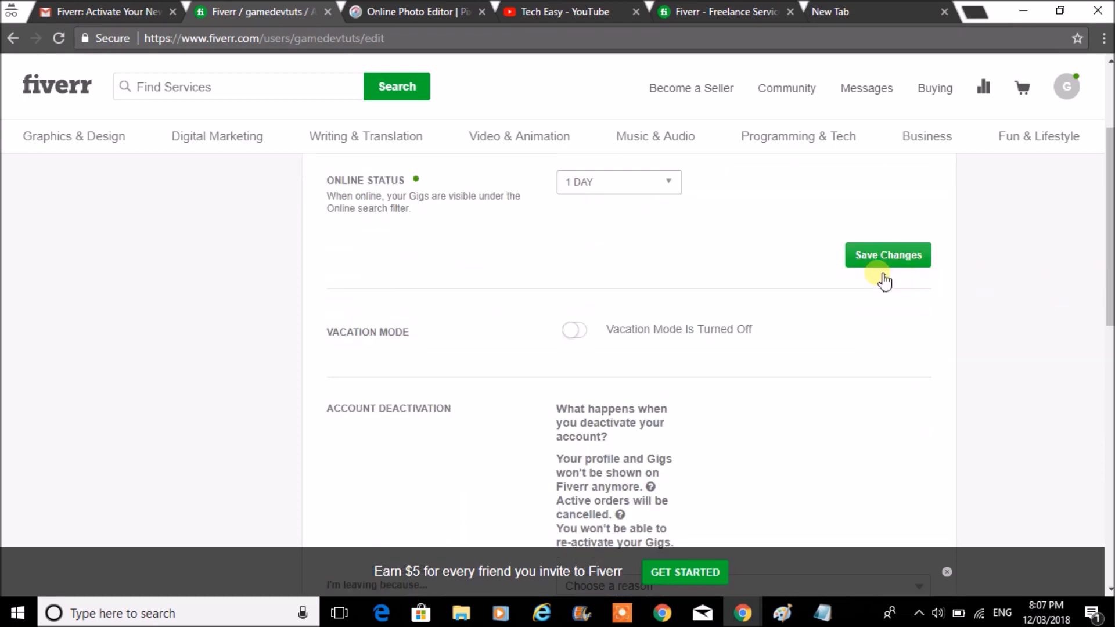
click(881, 257)
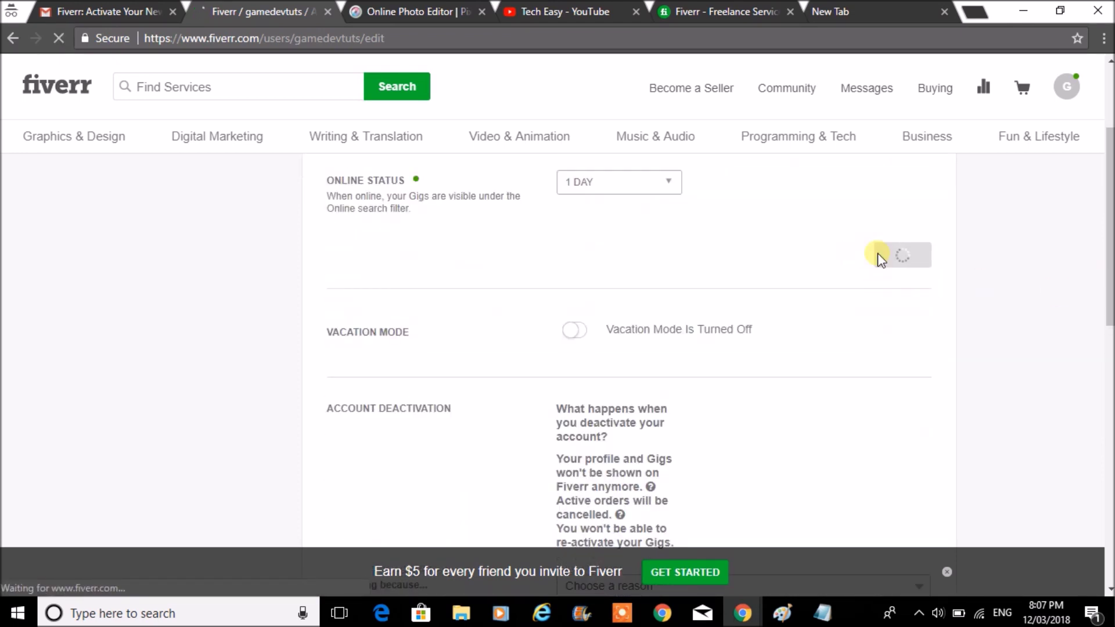
- Scroll the updated settings page and go to the profile page
scroll(627, 366, down, 5)
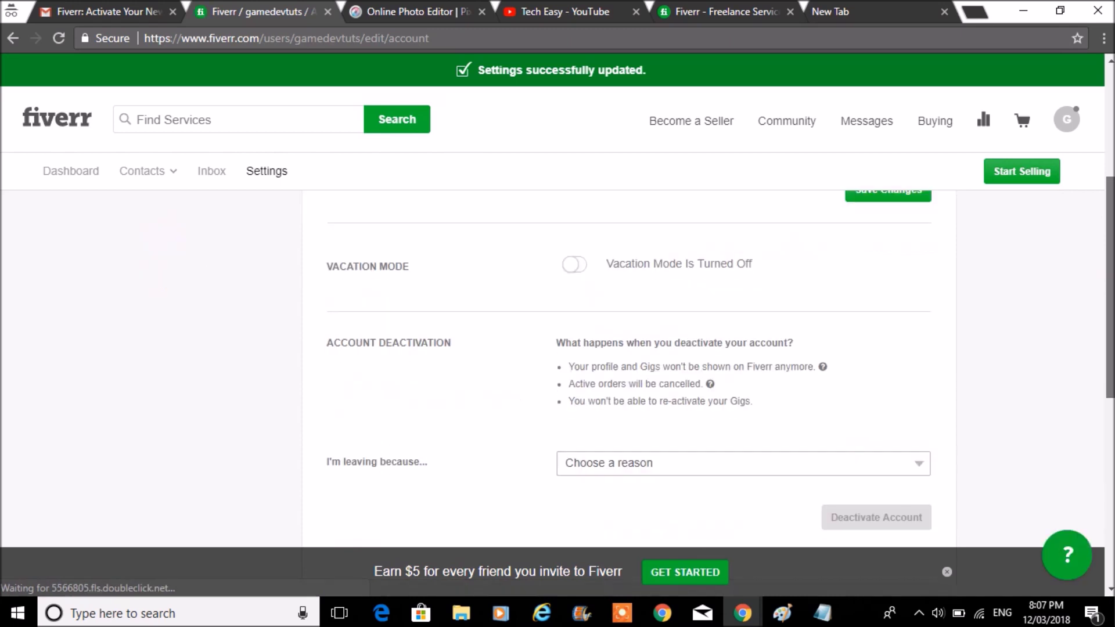
scroll(705, 414, down, 3)
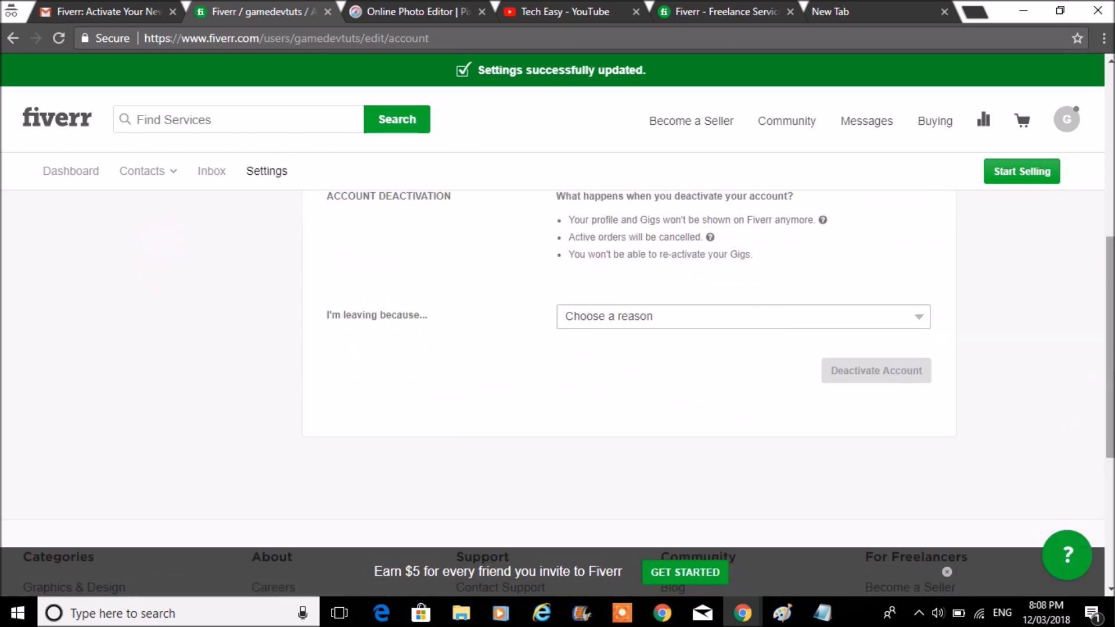
scroll(627, 365, up, 6)
scroll(627, 366, up, 1)
scroll(627, 366, up, 1)
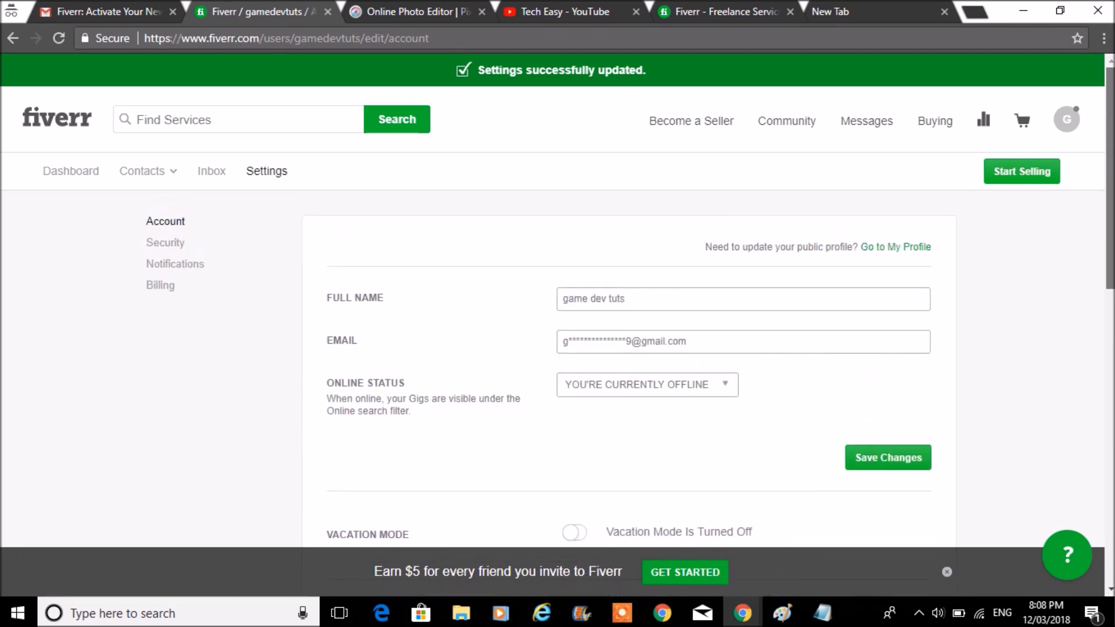
scroll(627, 366, down, 1)
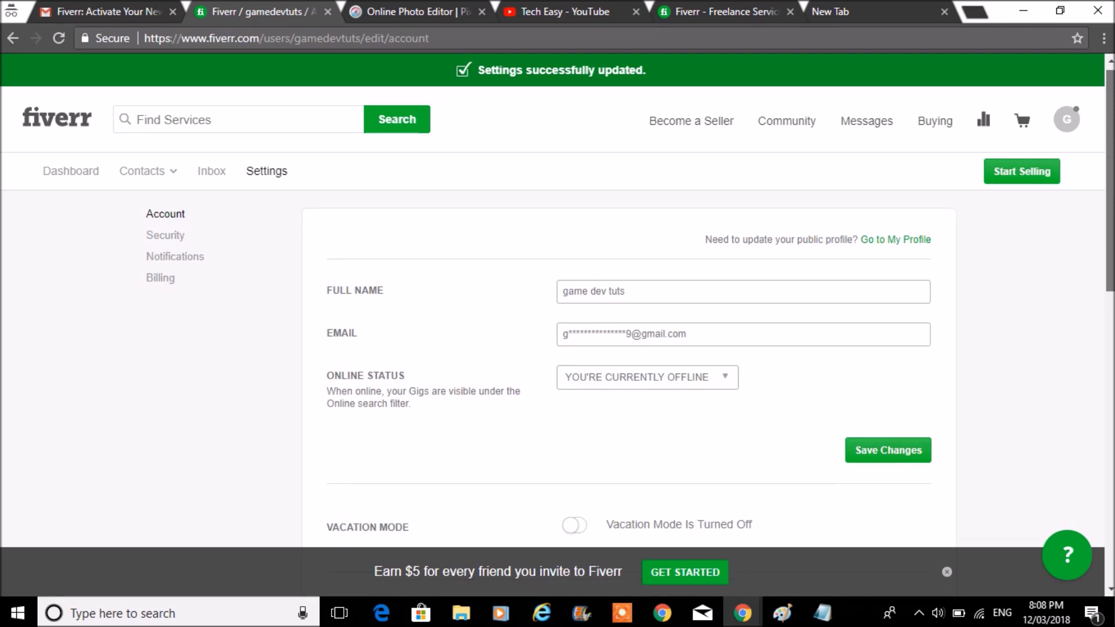
scroll(627, 366, down, 1)
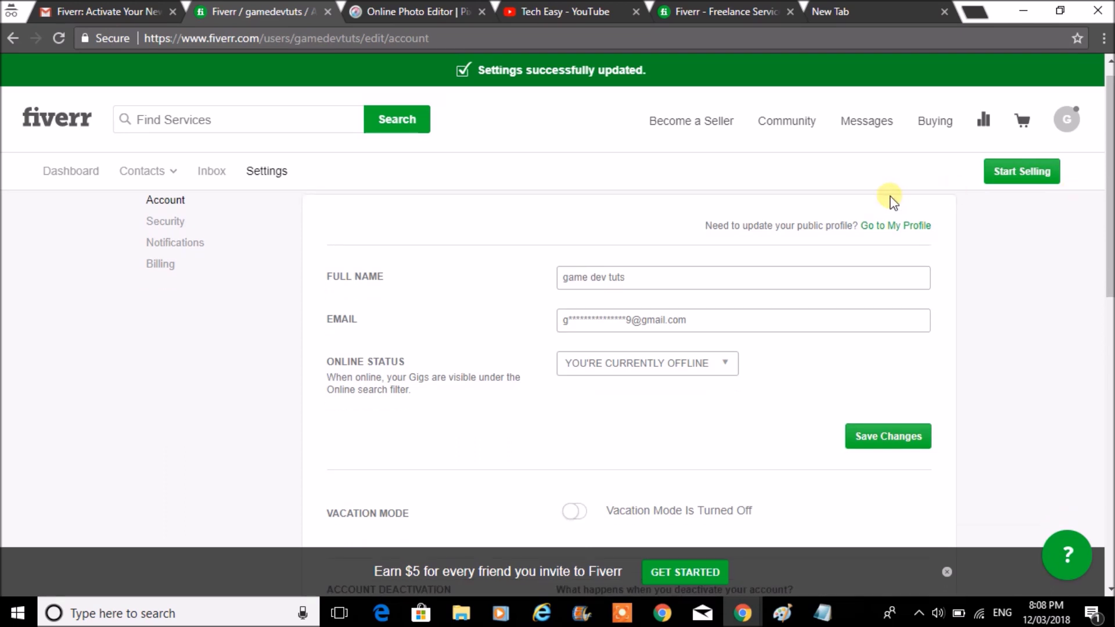
click(905, 226)
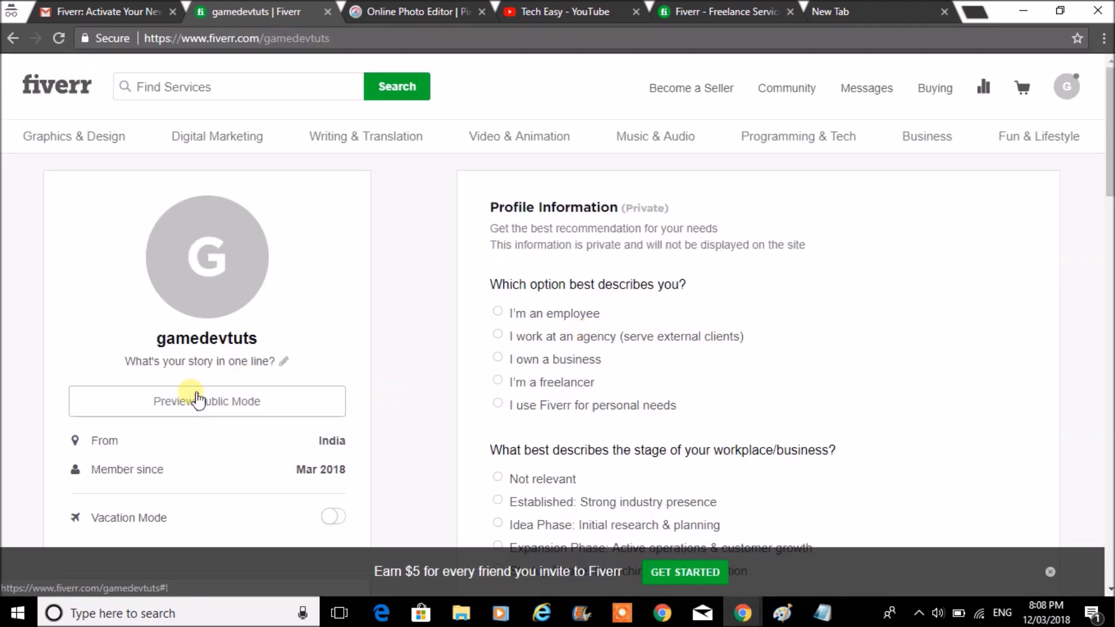
- Replace the one-line story placeholder with 'I am a Game developer' and update it
click(285, 363)
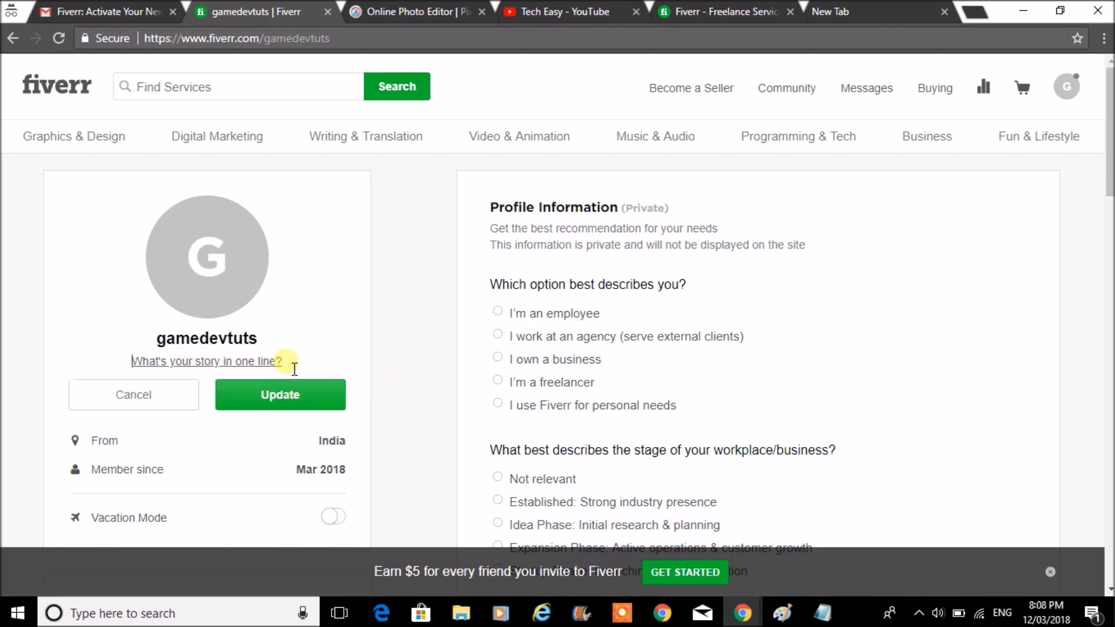
drag(294, 370, 99, 352)
key(BackSpace)
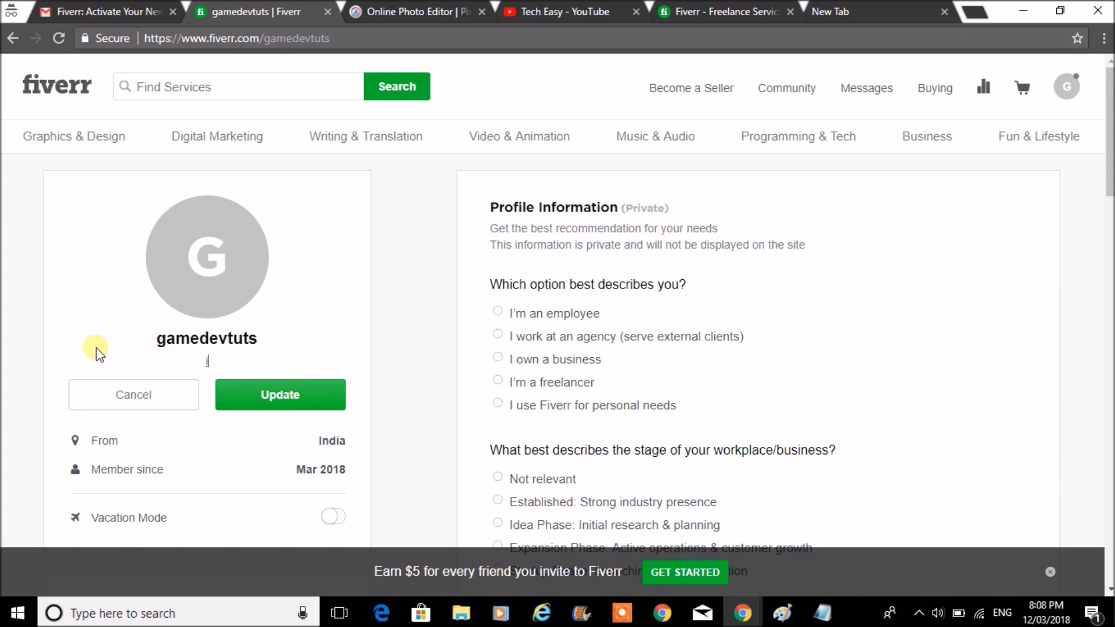
text(i Am)
key(BackSpace)
key(BackSpace)
text(m a Game developer)
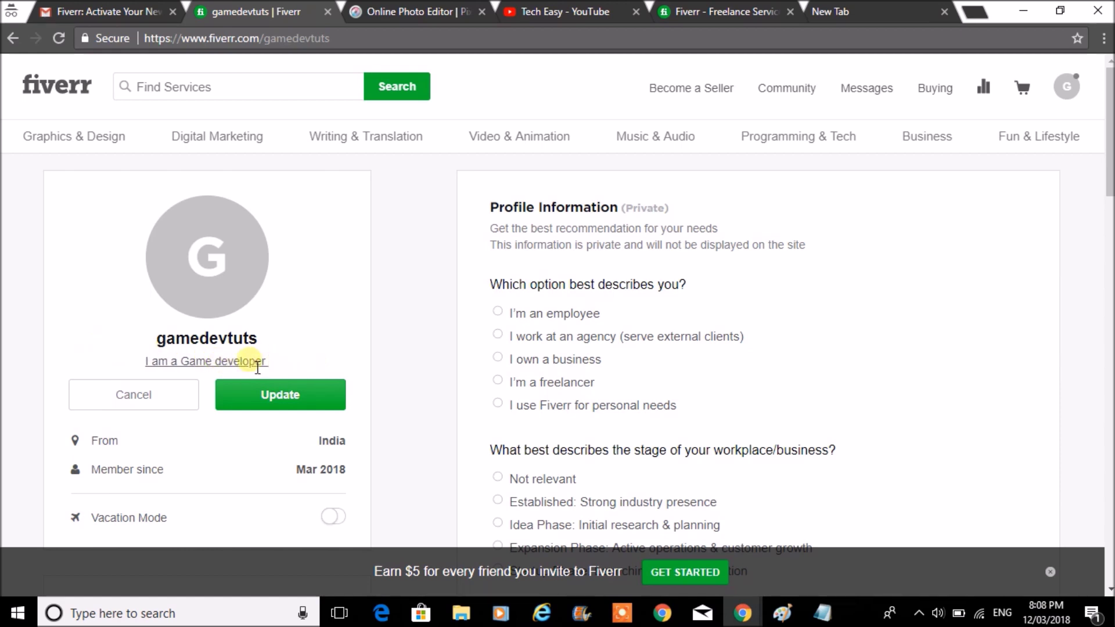
click(314, 400)
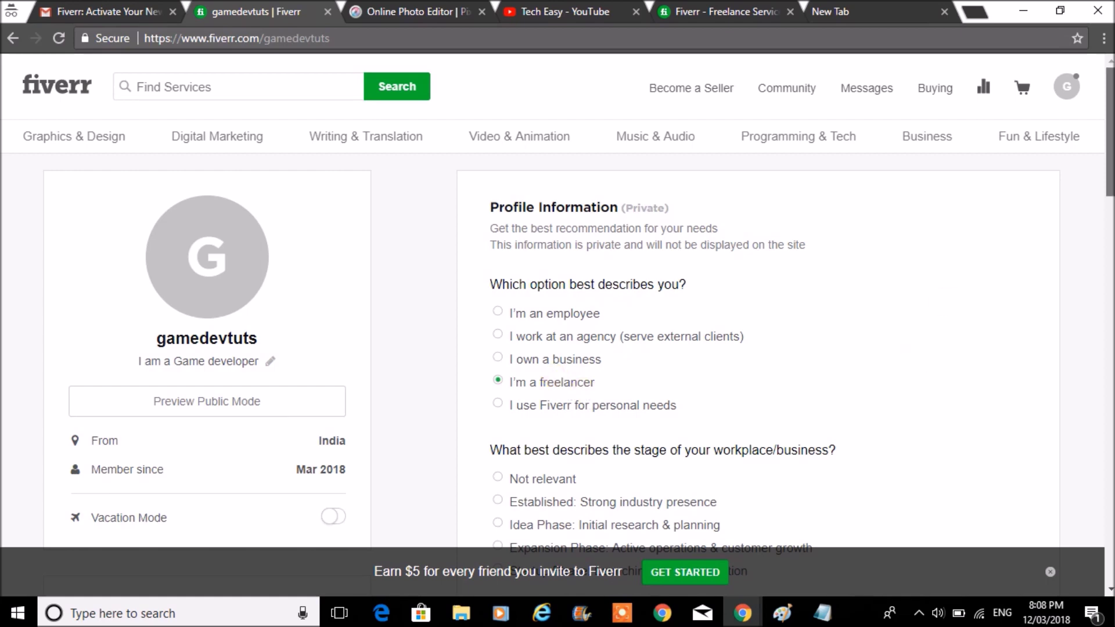
scroll(558, 337, down, 3)
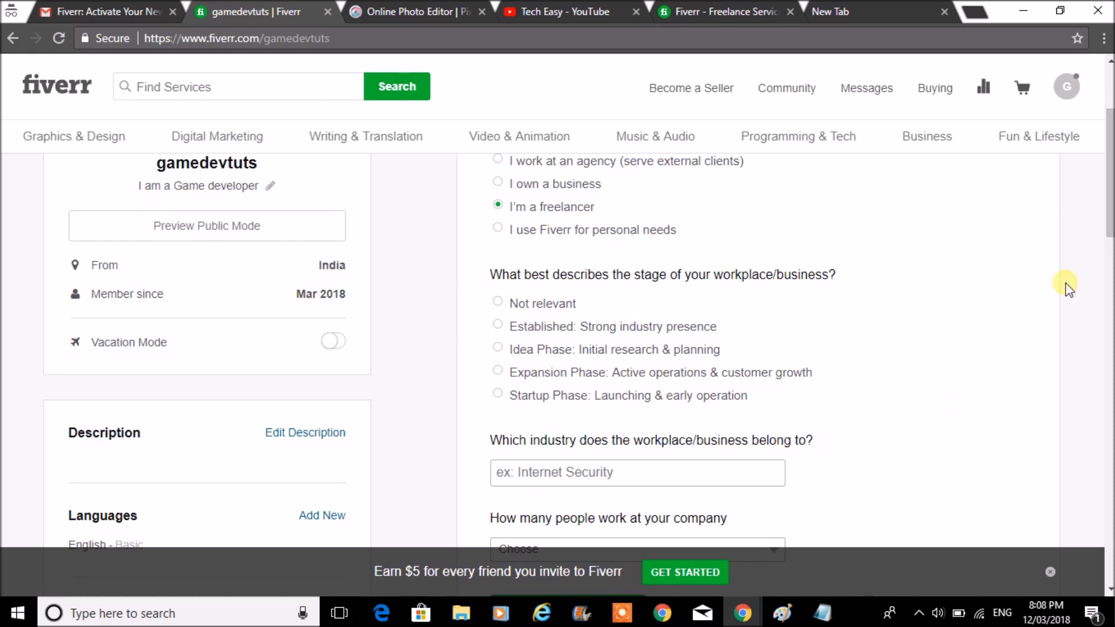
- Set the industry to Games and Gaming and the company size to Only me
drag(1108, 238, 1100, 188)
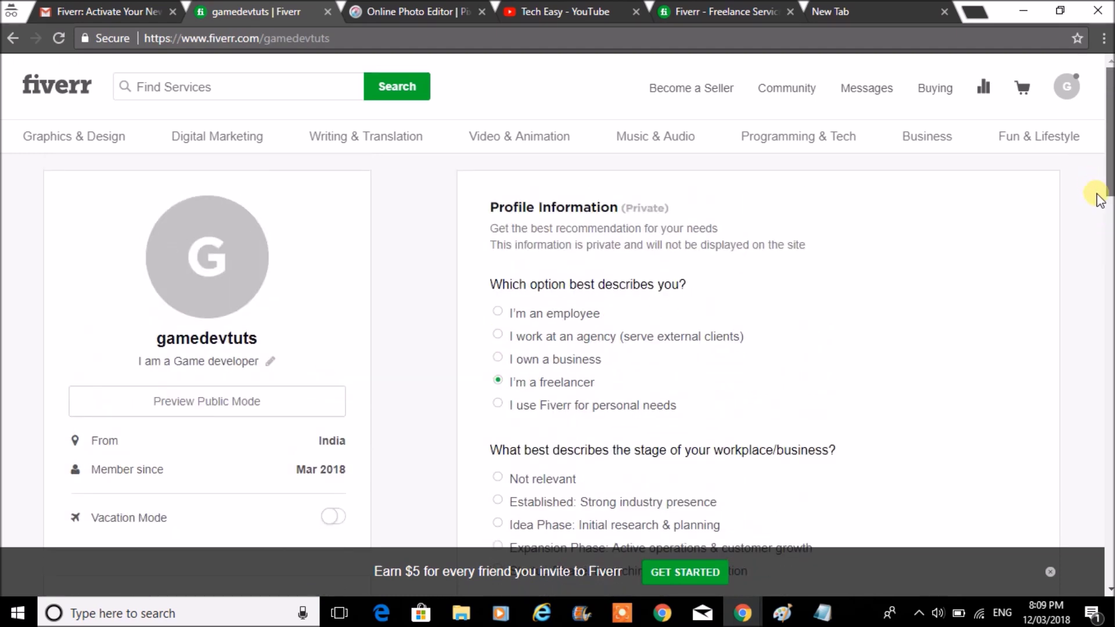
scroll(1098, 192, down, 2)
scroll(1098, 191, down, 2)
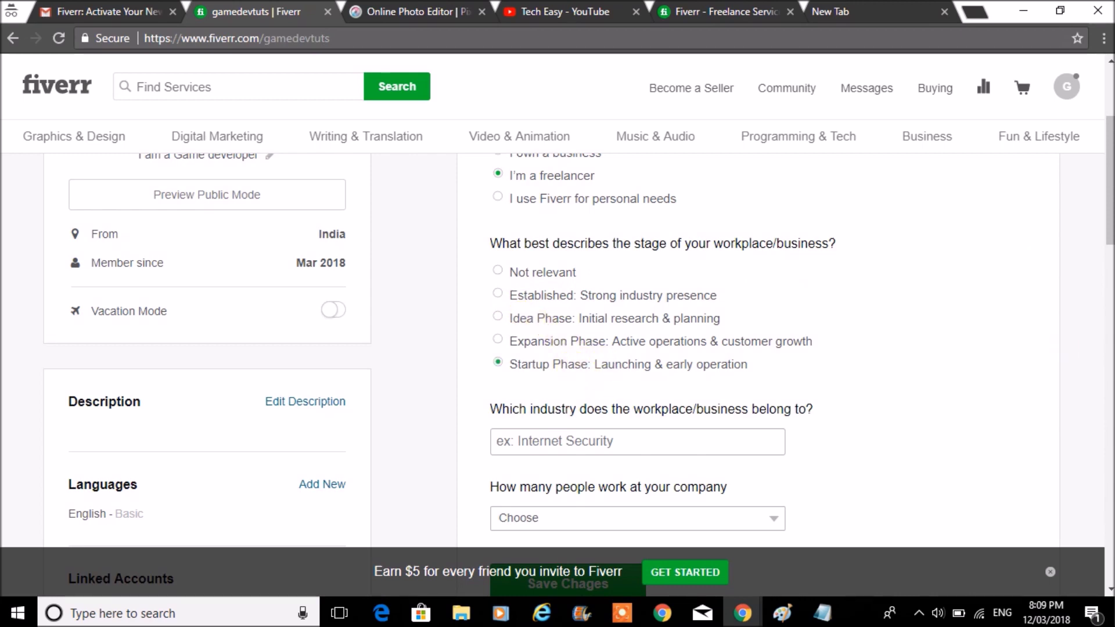
drag(1109, 220, 1109, 266)
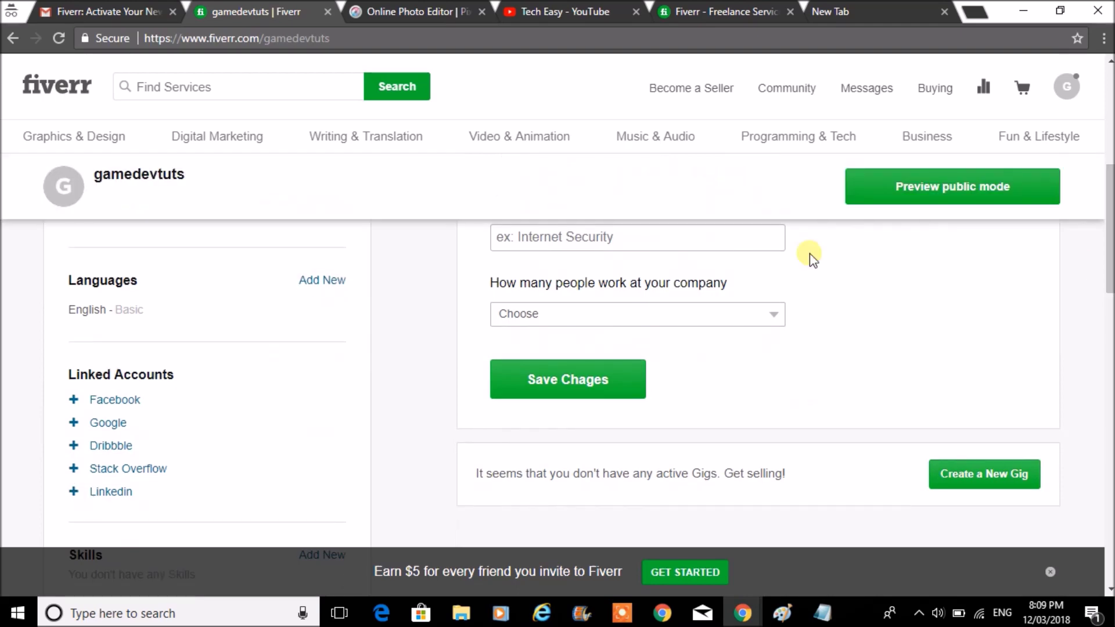
click(701, 236)
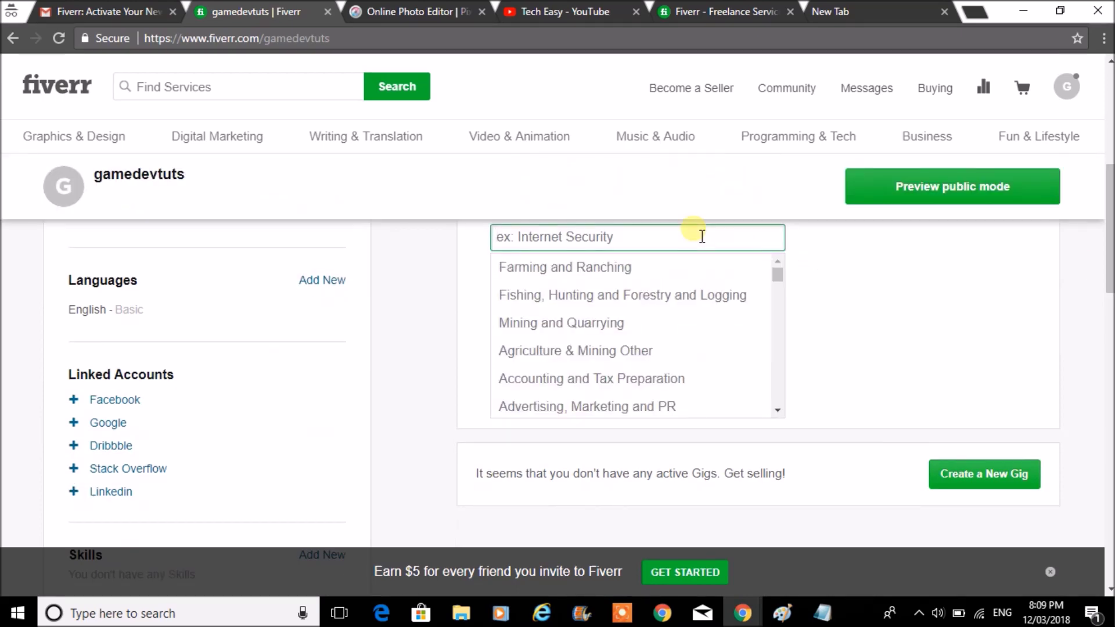
text(gam)
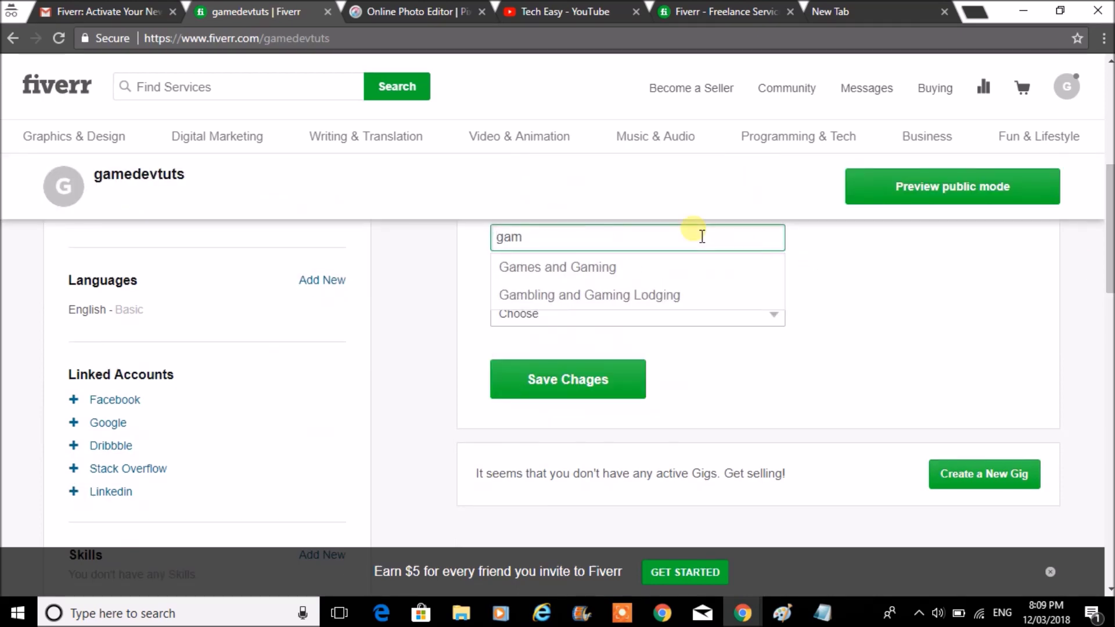
click(700, 267)
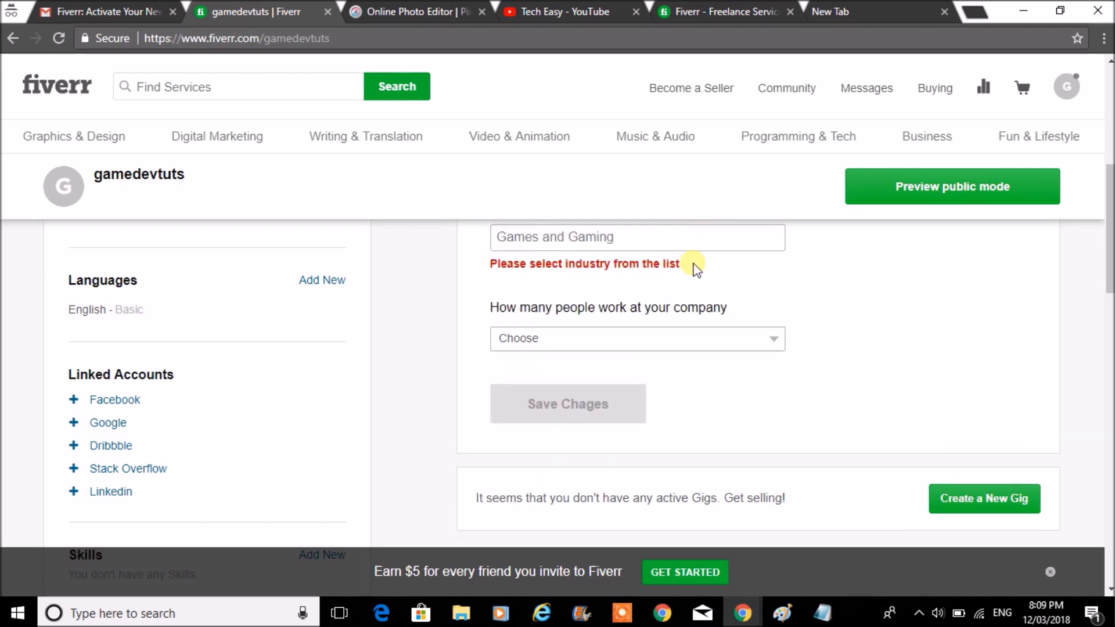
click(708, 344)
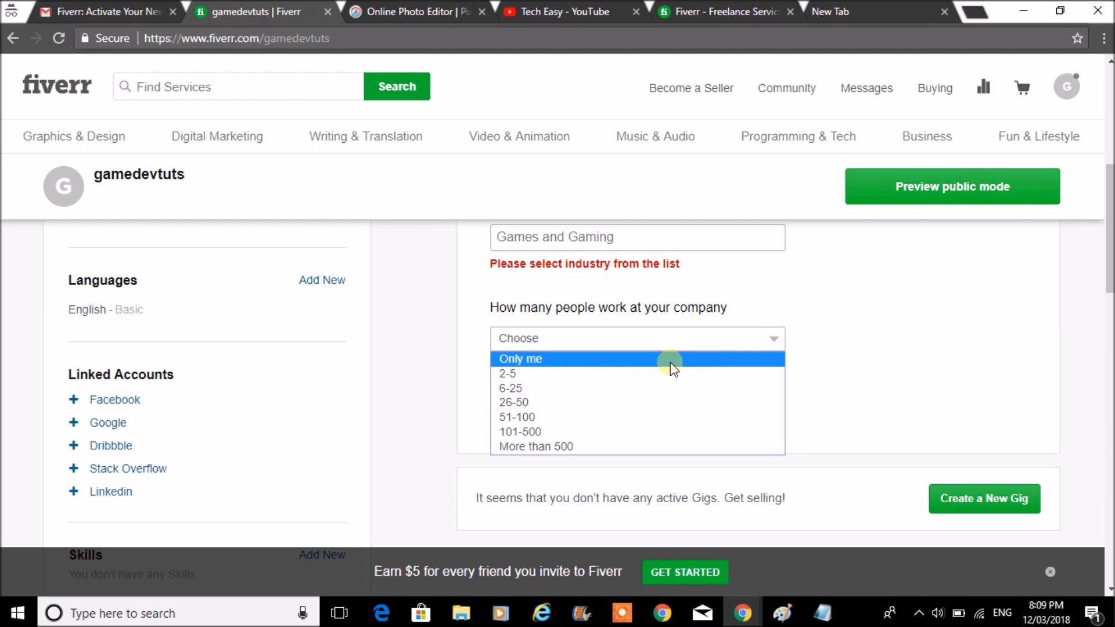
click(668, 361)
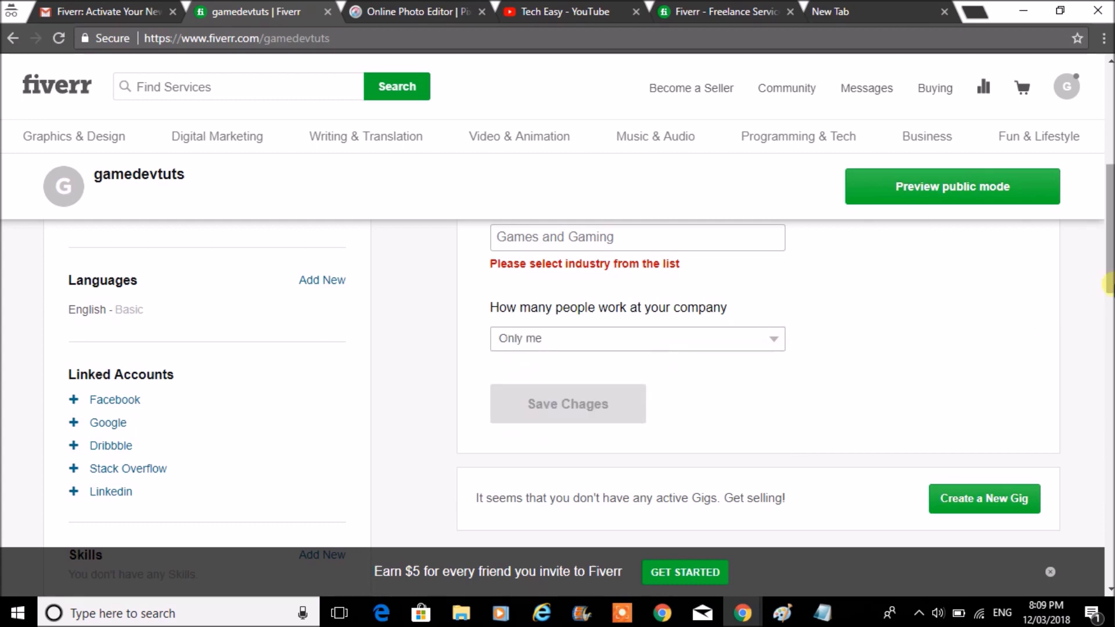
- Change the industry to IT and Network Services and Support and save the answers
scroll(1108, 285, up, 3)
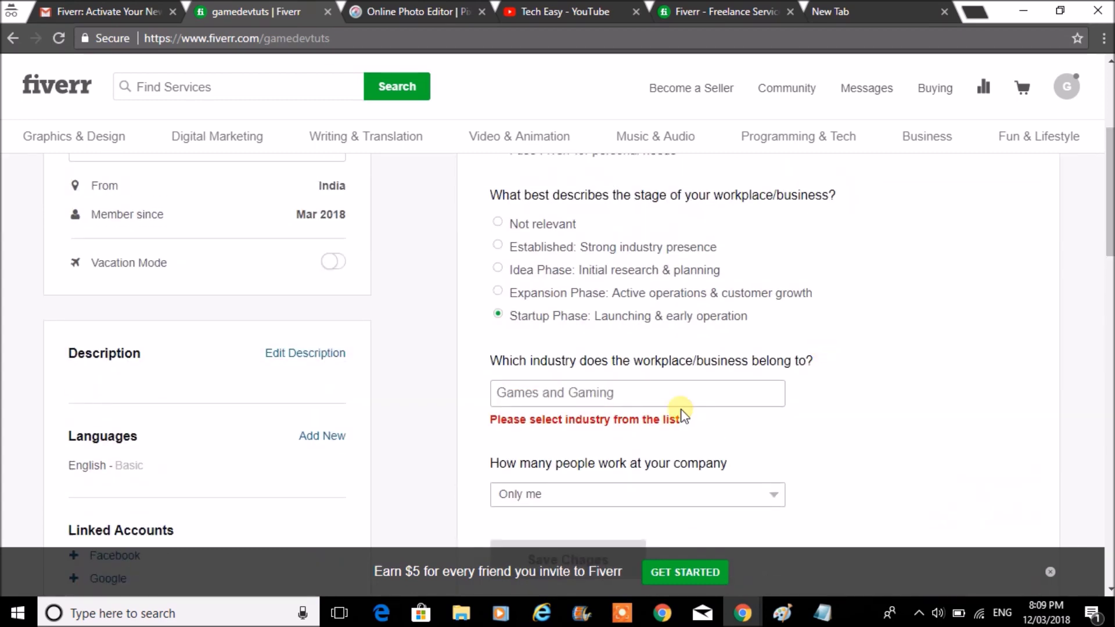
click(652, 397)
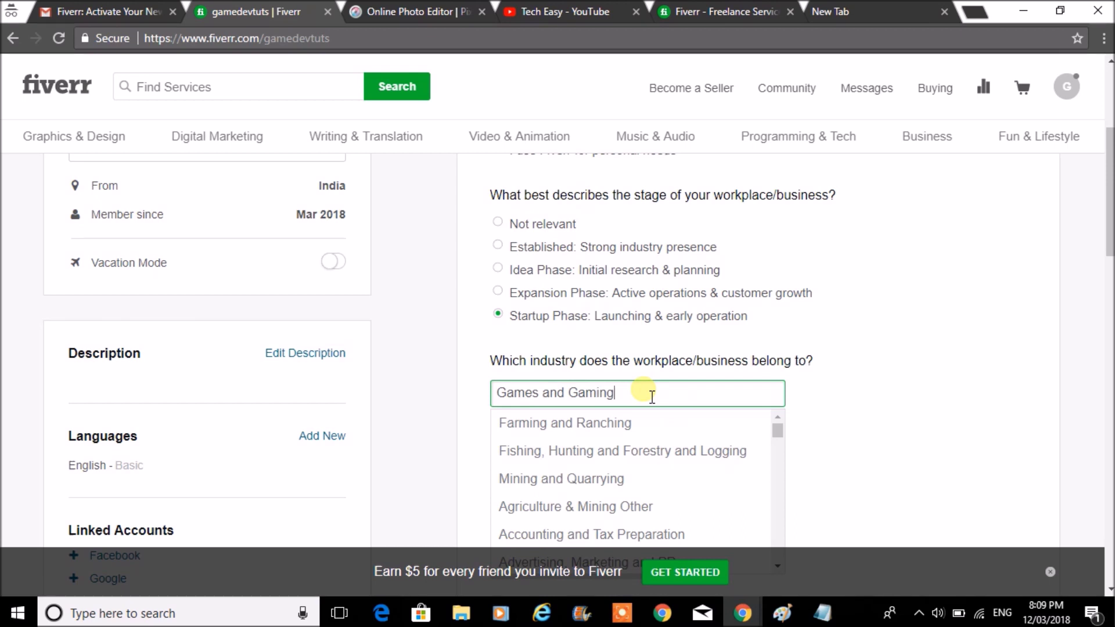
drag(777, 430, 782, 449)
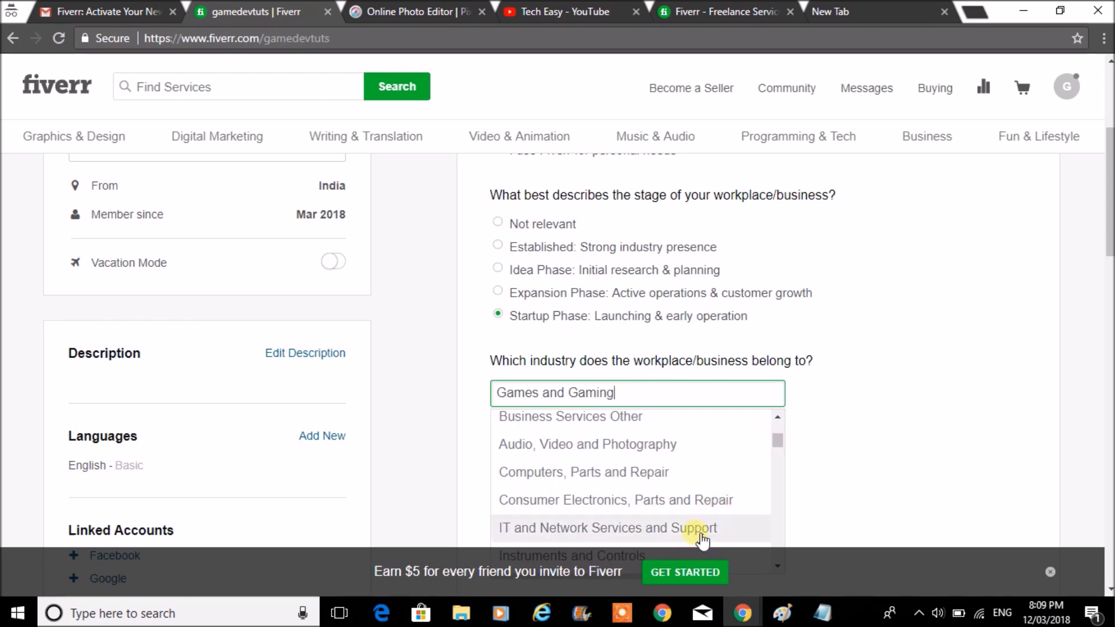
click(770, 529)
click(546, 535)
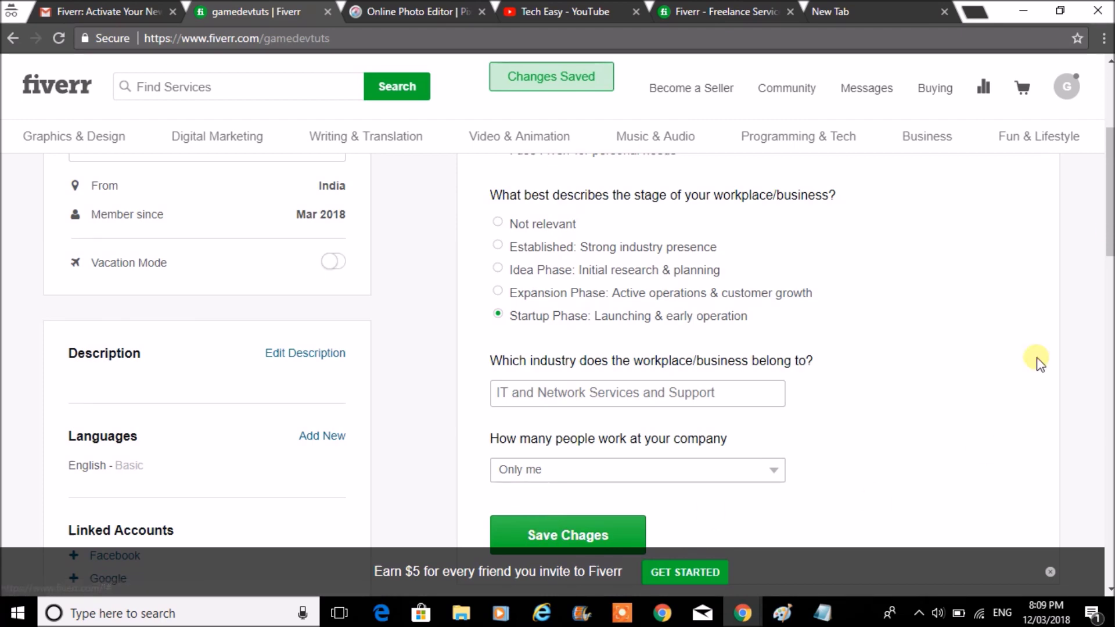
drag(1110, 192, 1110, 139)
- Open the Preview public mode link in a new browser tab
scroll(580, 325, up, 1)
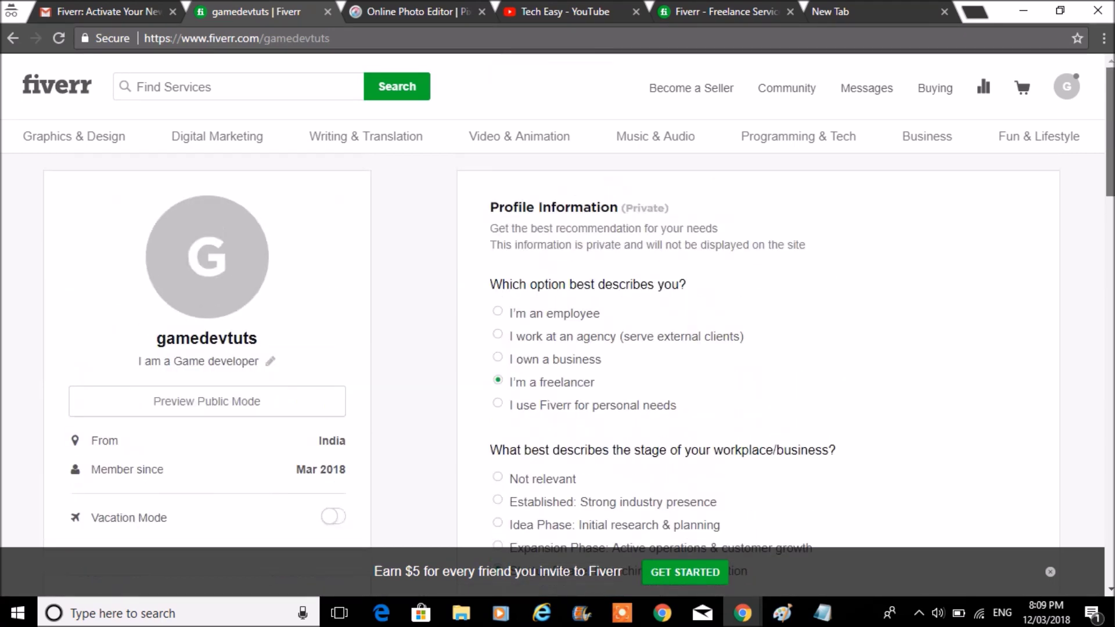
scroll(580, 325, down, 8)
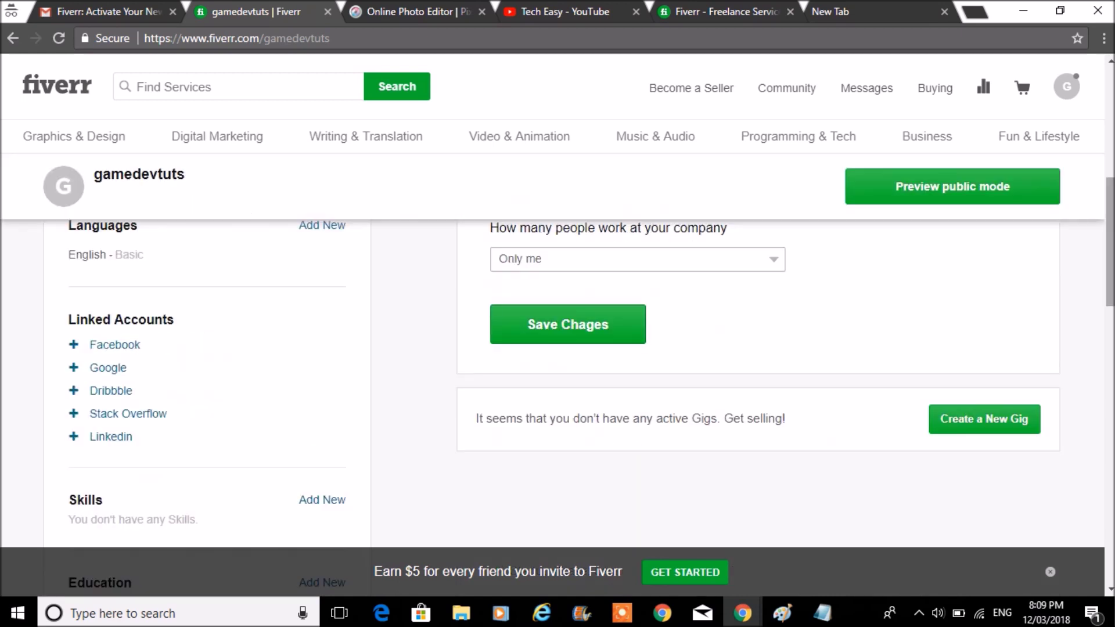
click(993, 195)
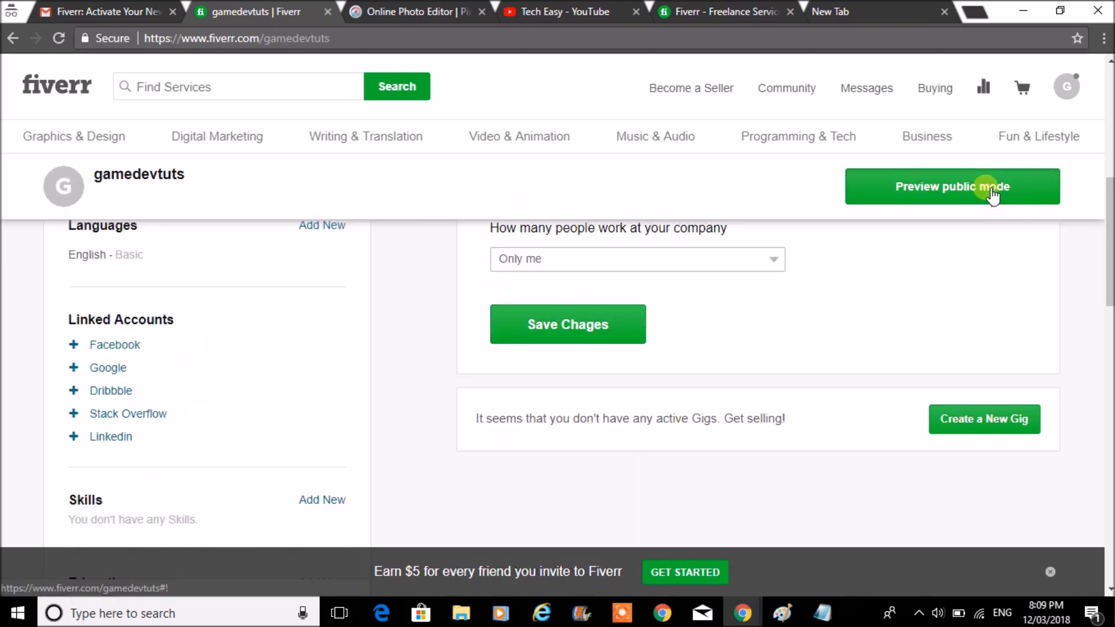
right_click(993, 195)
click(999, 199)
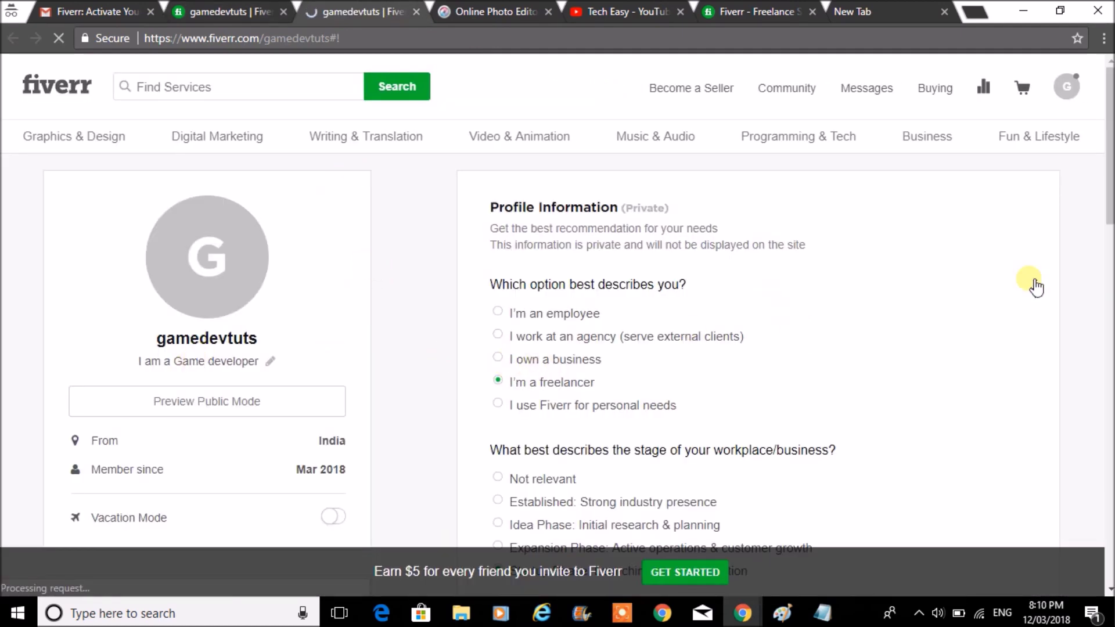
- Start linking a Facebook account, close the popup, and scroll down to Skills
click(1109, 200)
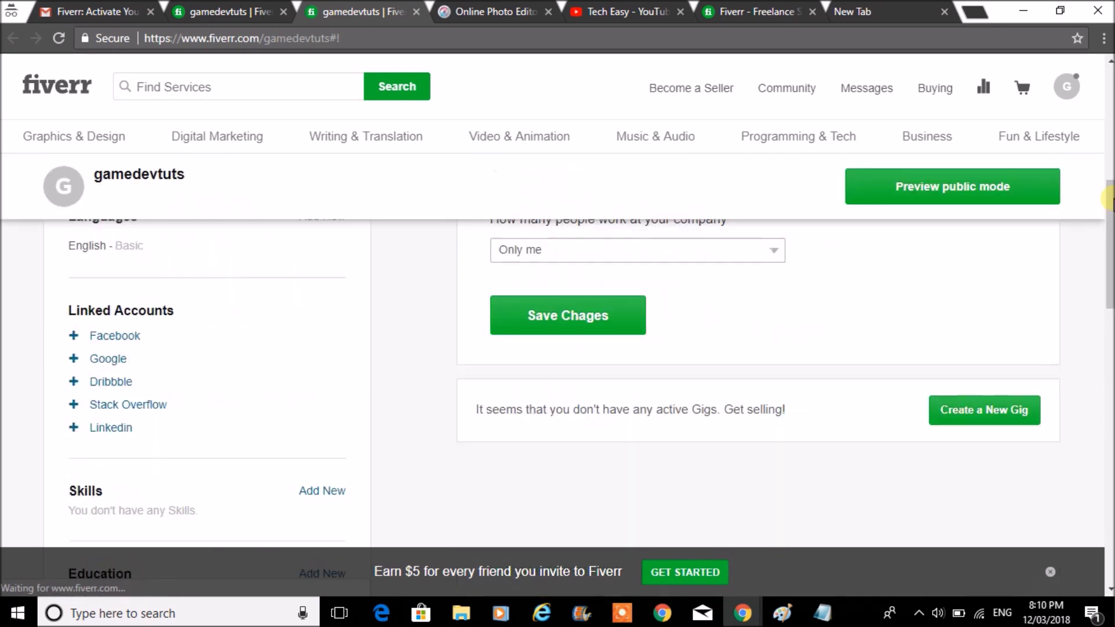
drag(1109, 204, 1109, 218)
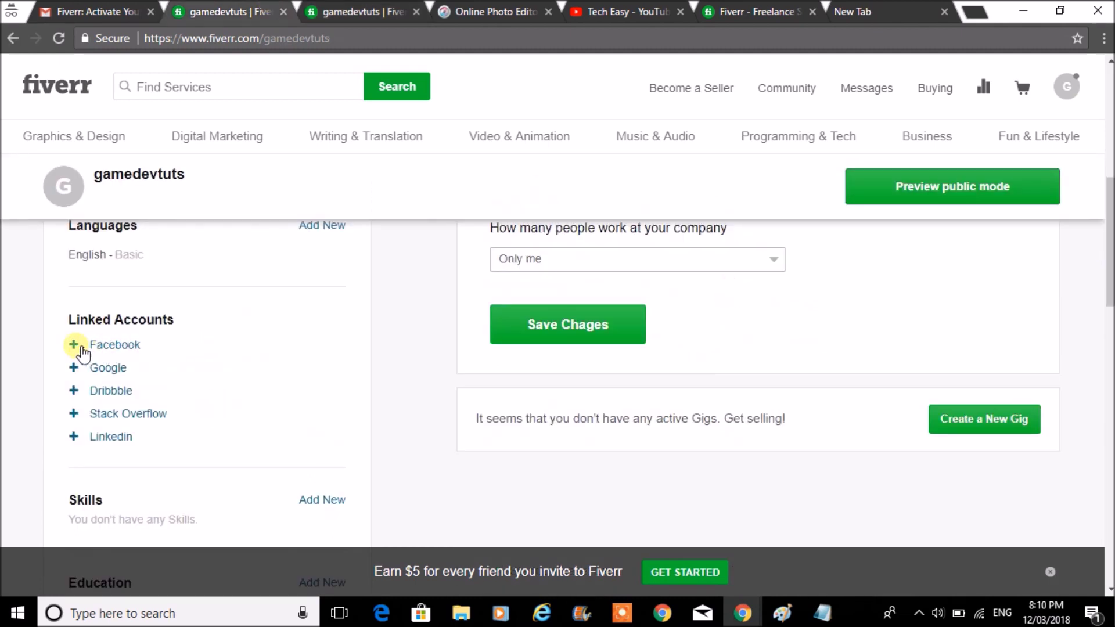
click(76, 369)
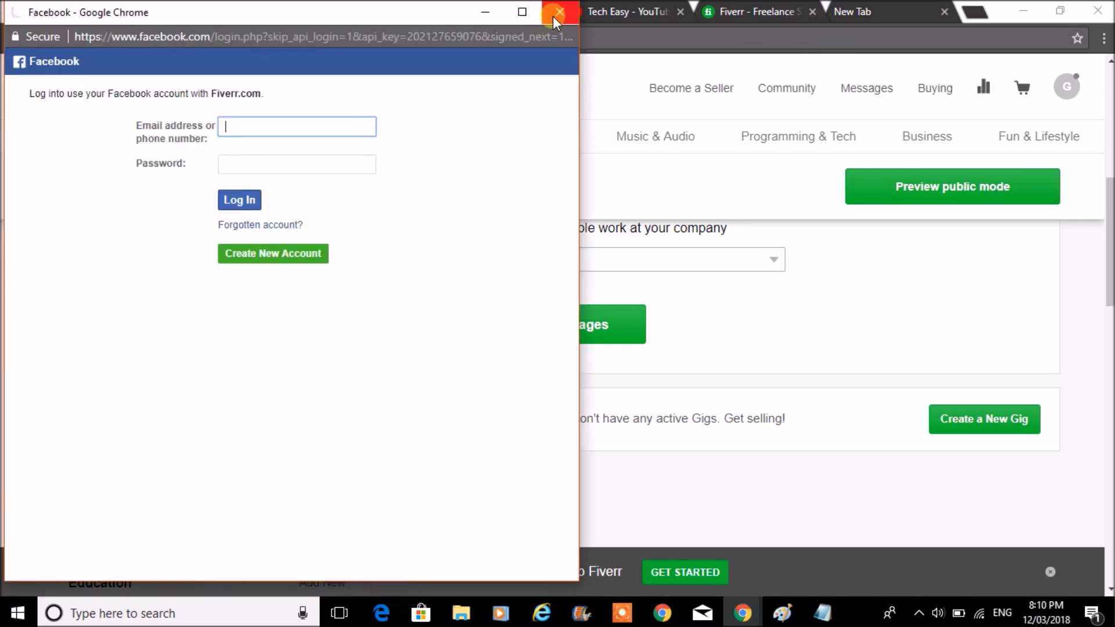
click(559, 13)
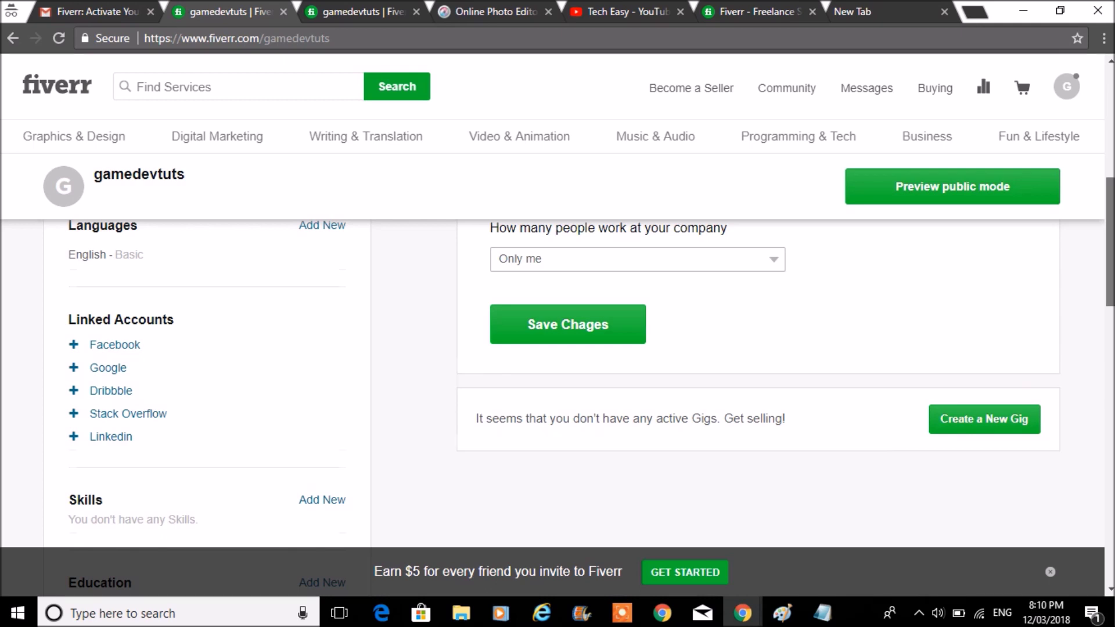
scroll(558, 349, down, 1)
scroll(558, 378, down, 1)
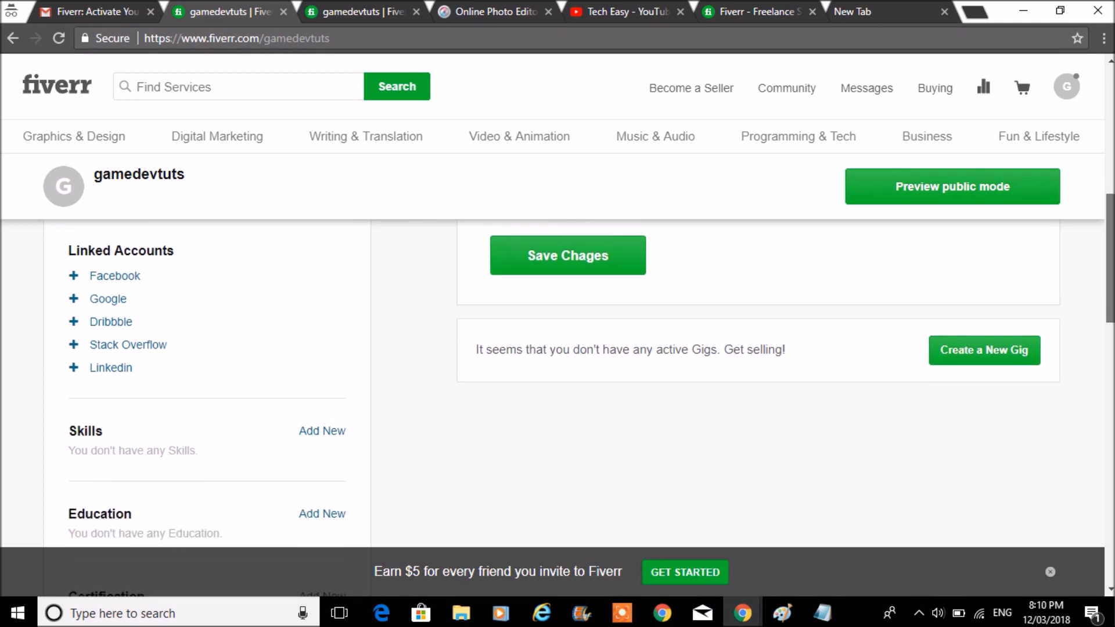
scroll(1109, 359, down, 5)
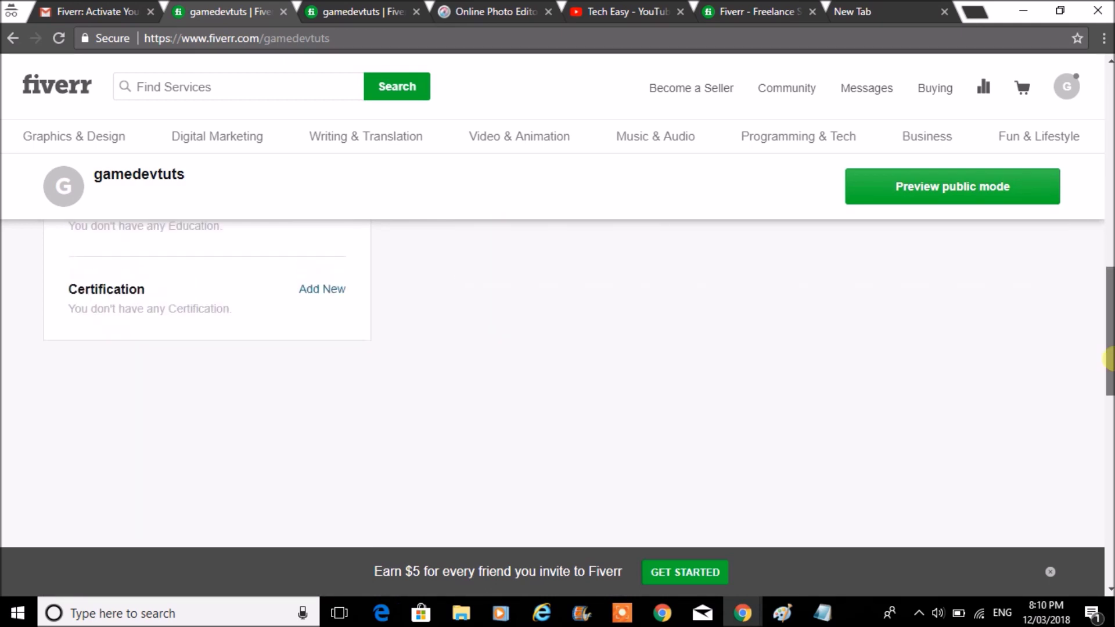
drag(1109, 359, 1085, 308)
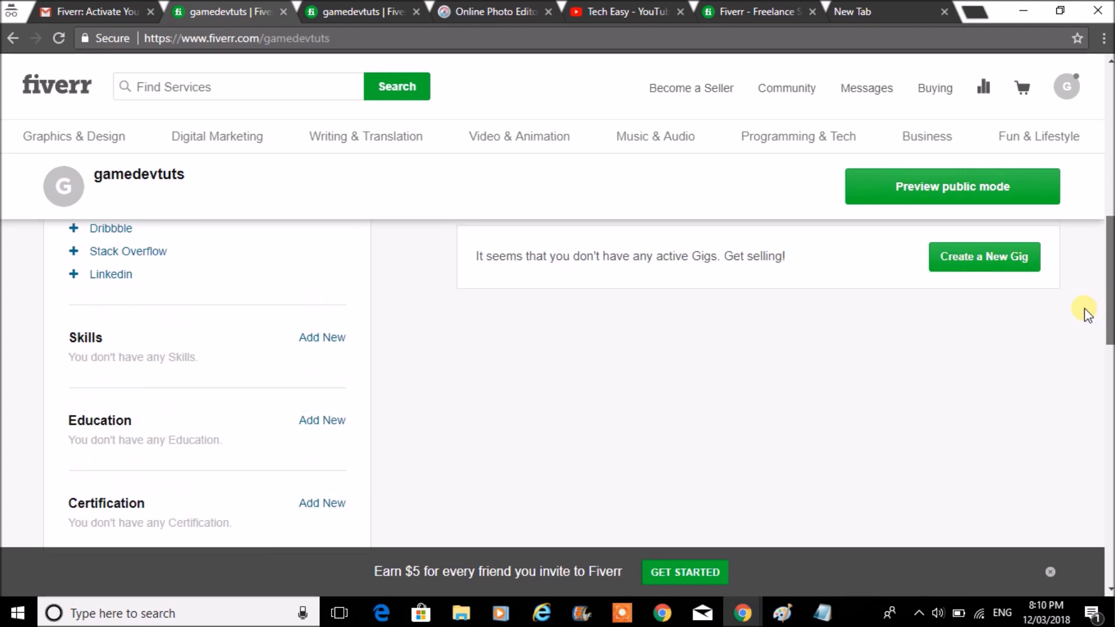
- Add a new skill, typing 'Game D' to bring up game-related suggestions
click(327, 342)
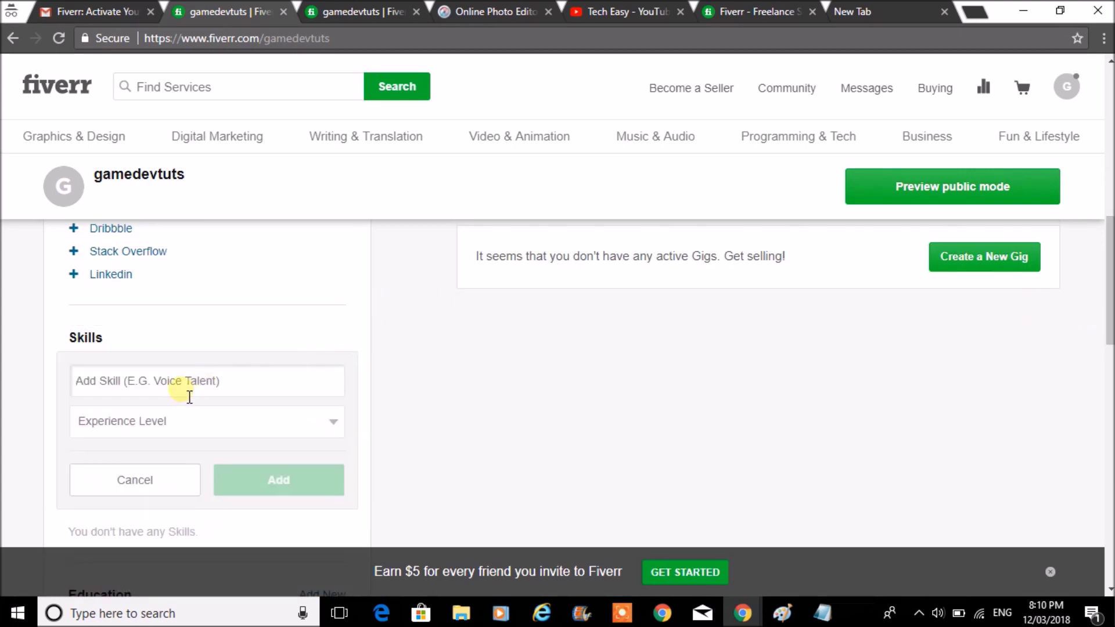
text(Game)
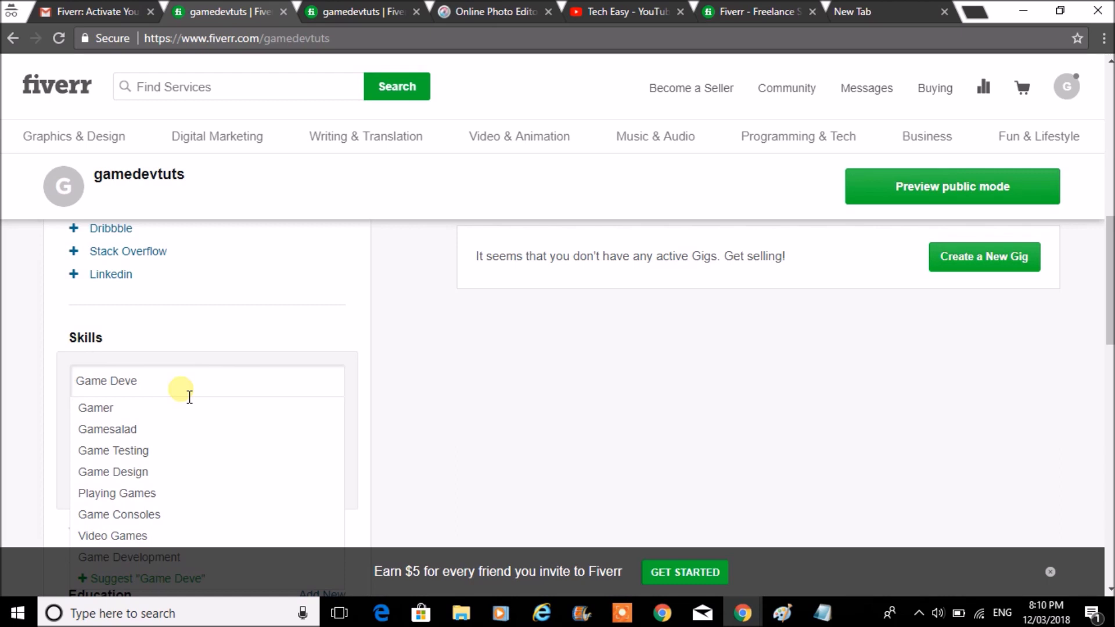
text(Developer)
key(BackSpace)
key(BackSpace)
key(BackSpace)
key(BackSpace)
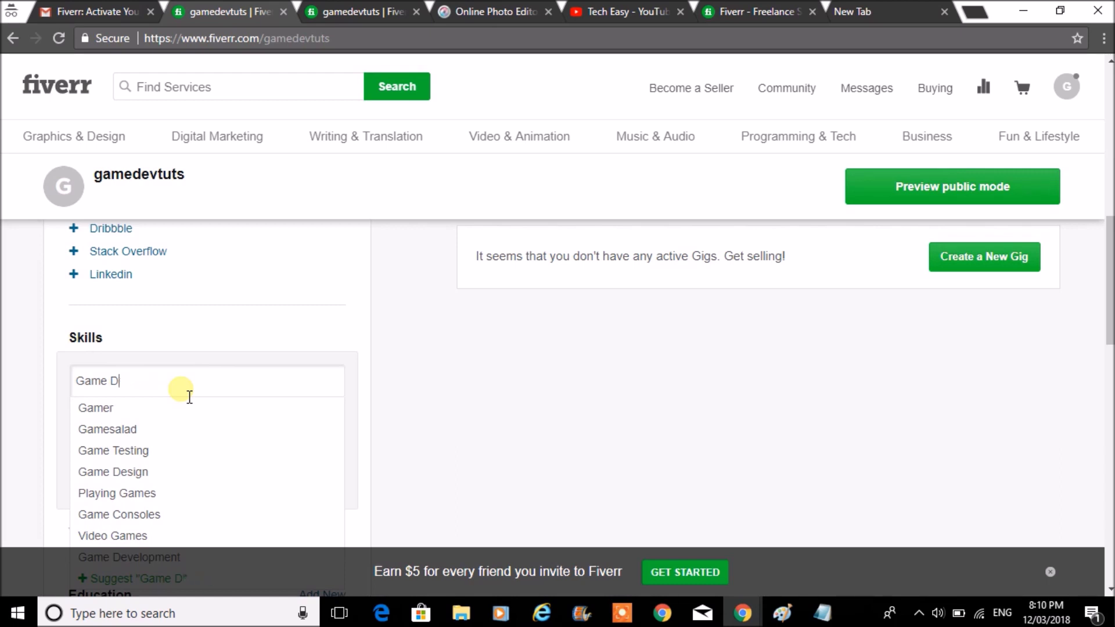